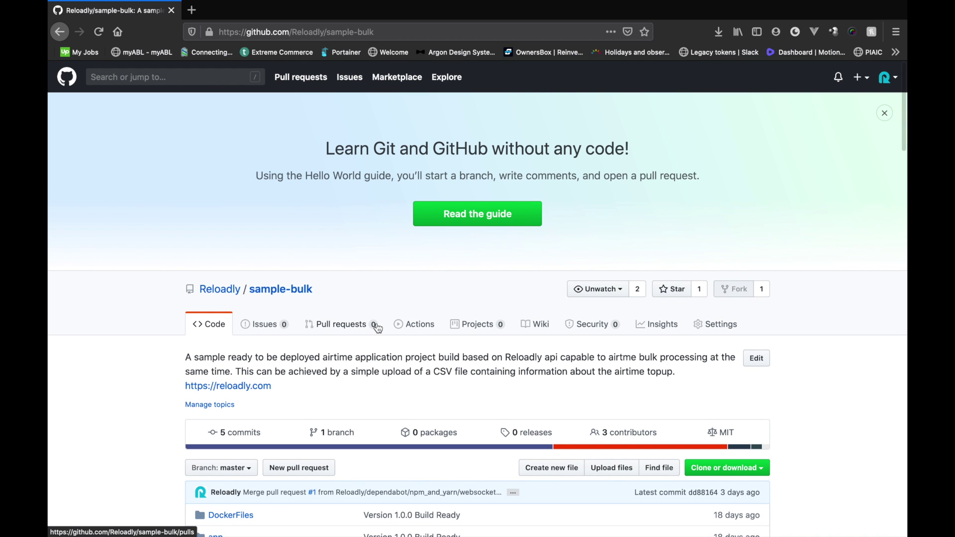
# - Go to digitalocean, sign in to the cloud dashboard, and start creating a new droplet
pyautogui.scroll(-5, 378, 328)
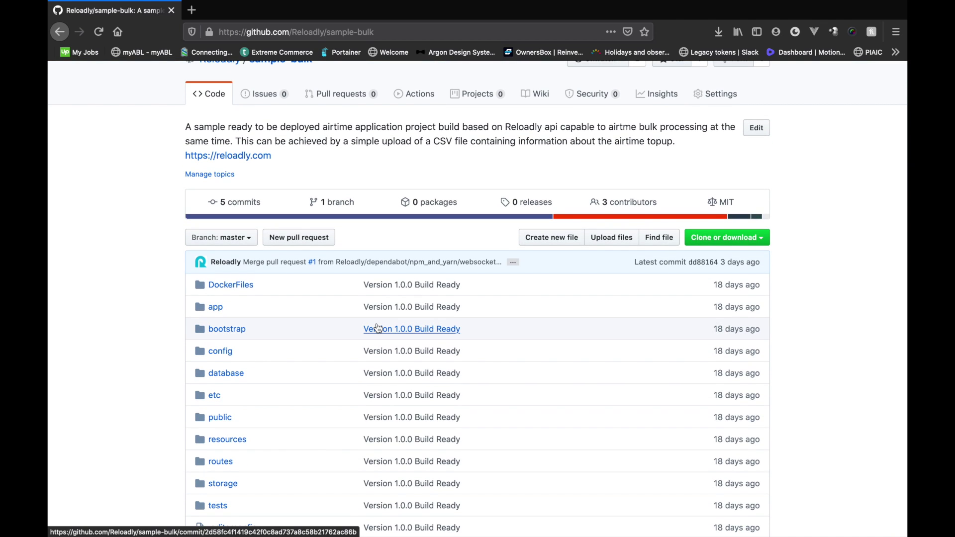
pyautogui.scroll(-1, 378, 329)
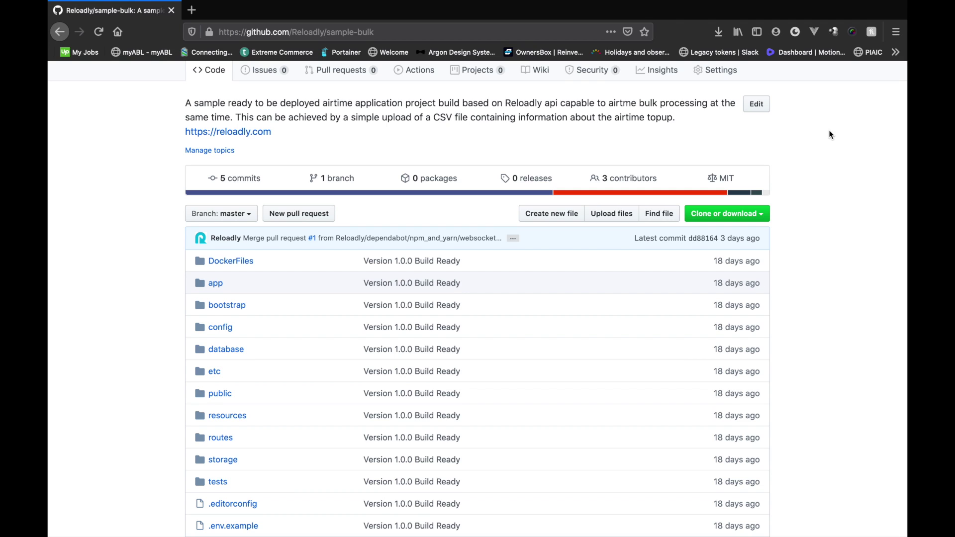
pyautogui.click(296, 32)
pyautogui.write('digitalocean')
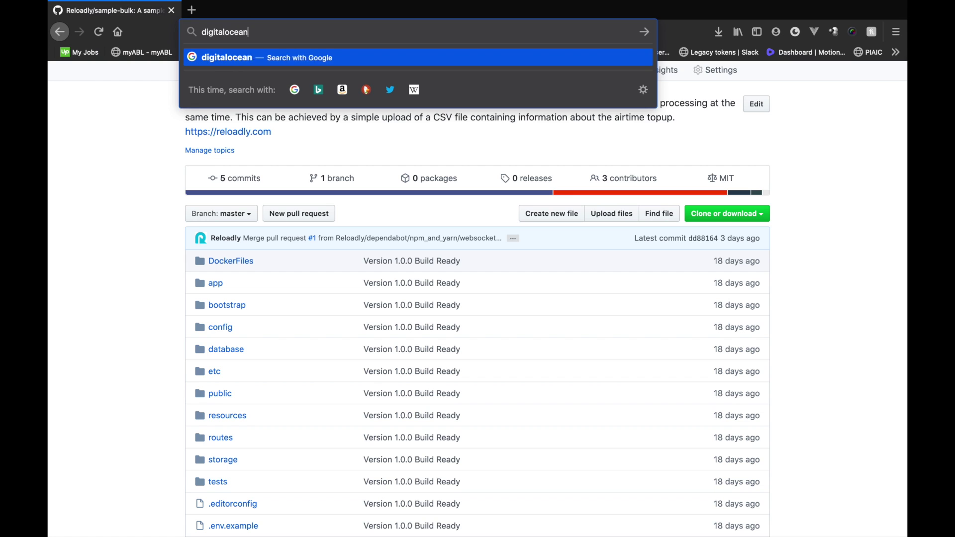
pyautogui.press('Return')
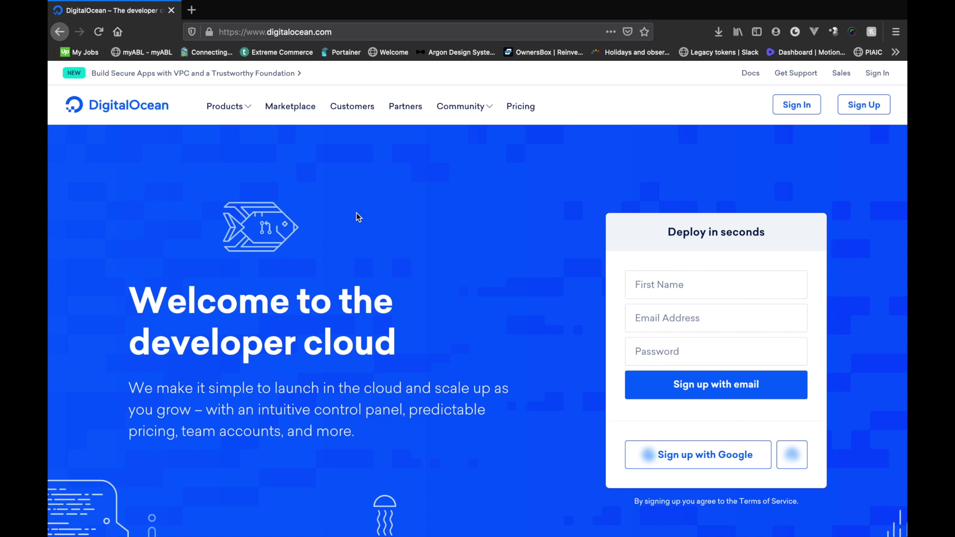
pyautogui.click(797, 104)
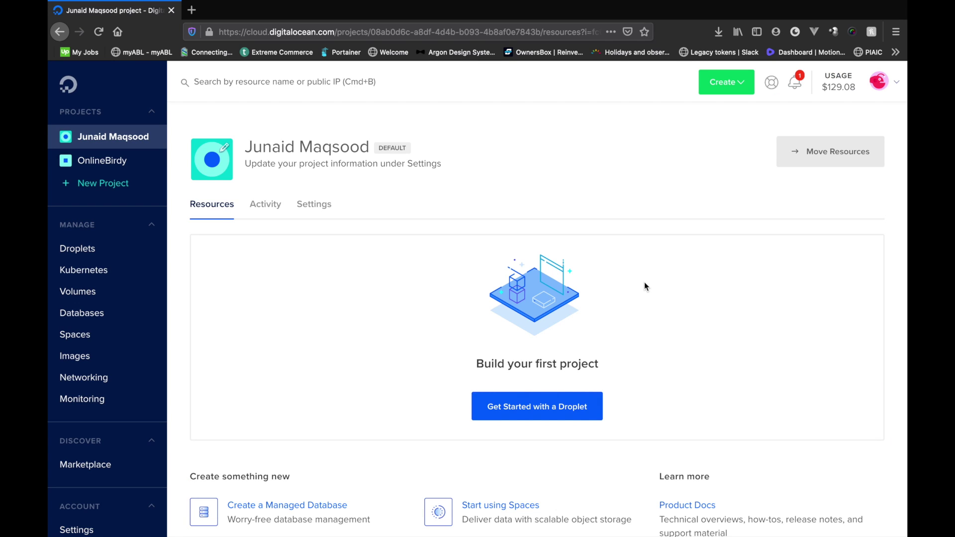
pyautogui.click(550, 405)
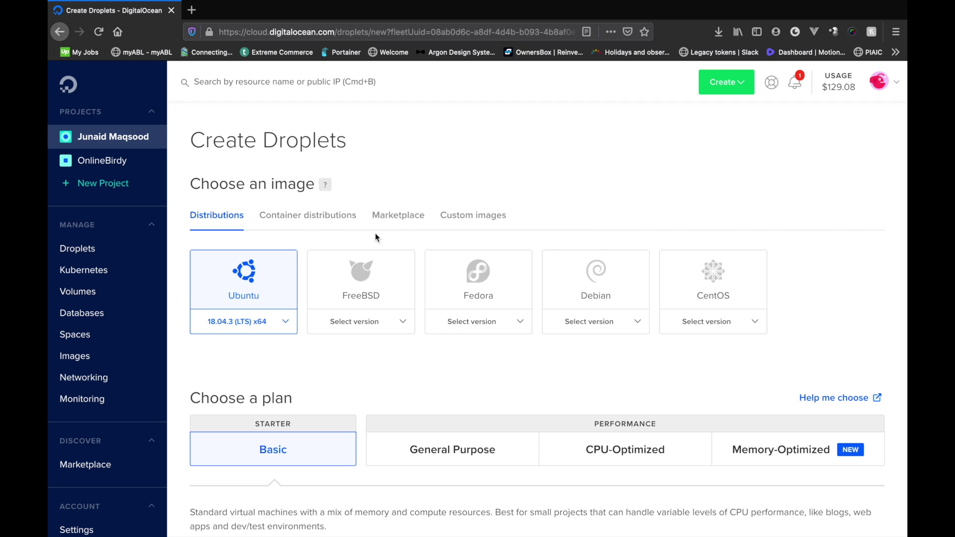
# - Choose the Docker marketplace image, keeping the $5 Basic plan and New York region
pyautogui.click(391, 227)
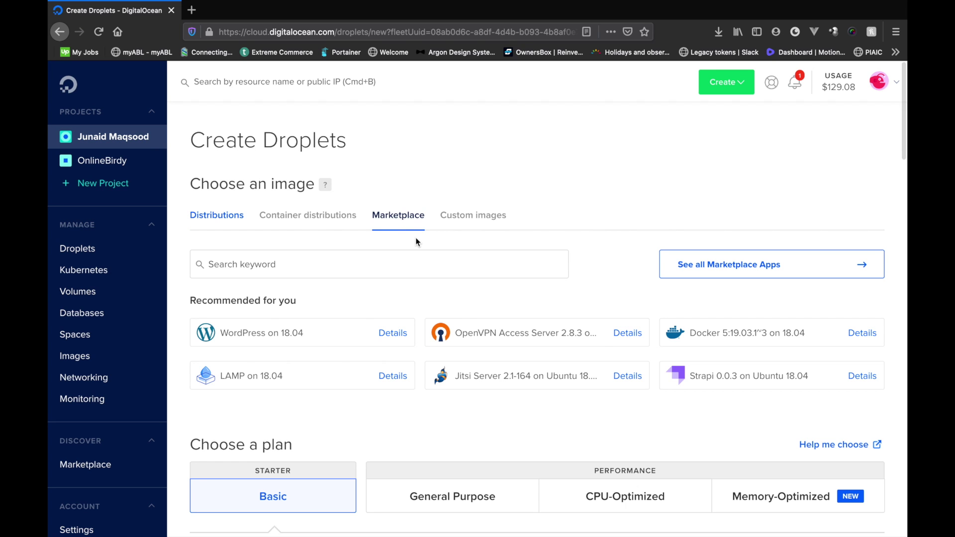
pyautogui.click(725, 336)
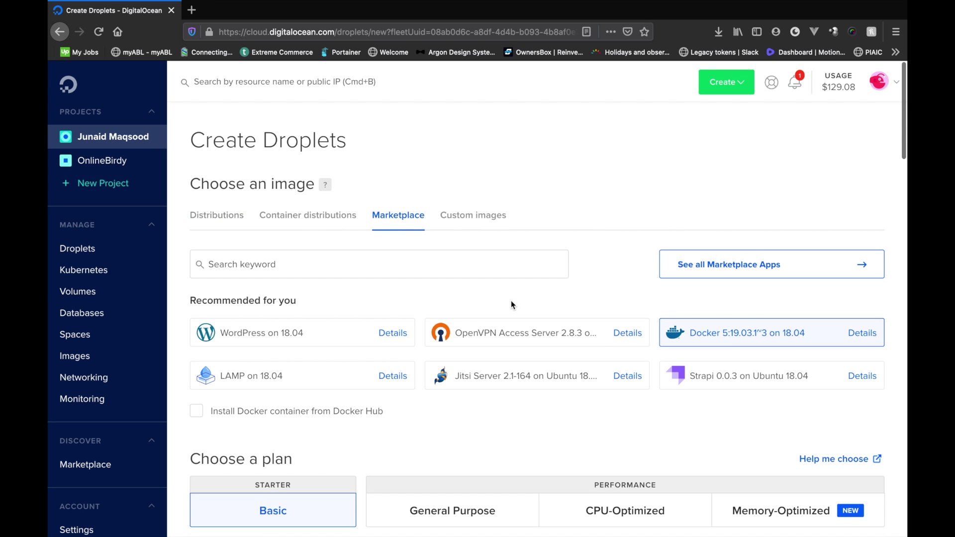
pyautogui.scroll(-8, 323, 291)
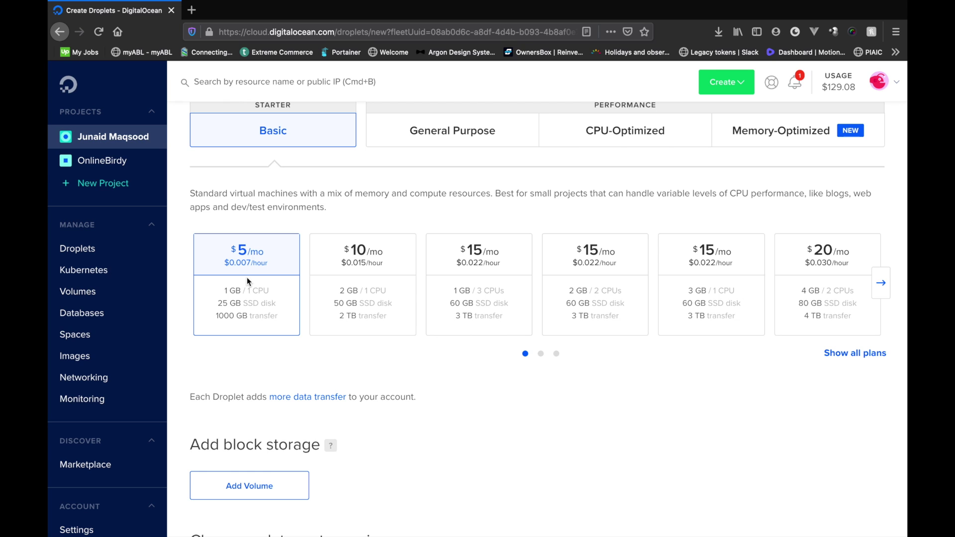
pyautogui.scroll(1, 239, 279)
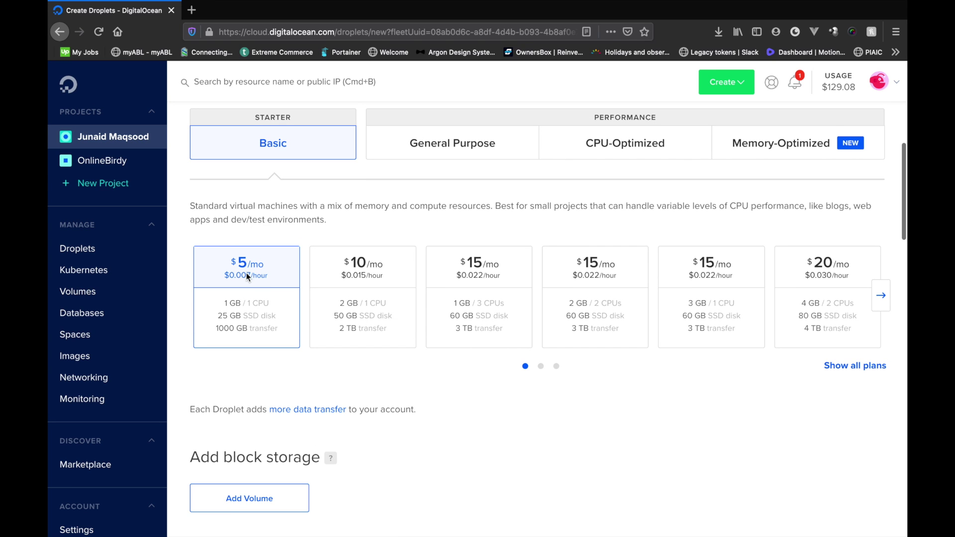
pyautogui.scroll(1, 369, 386)
pyautogui.scroll(-2, 371, 387)
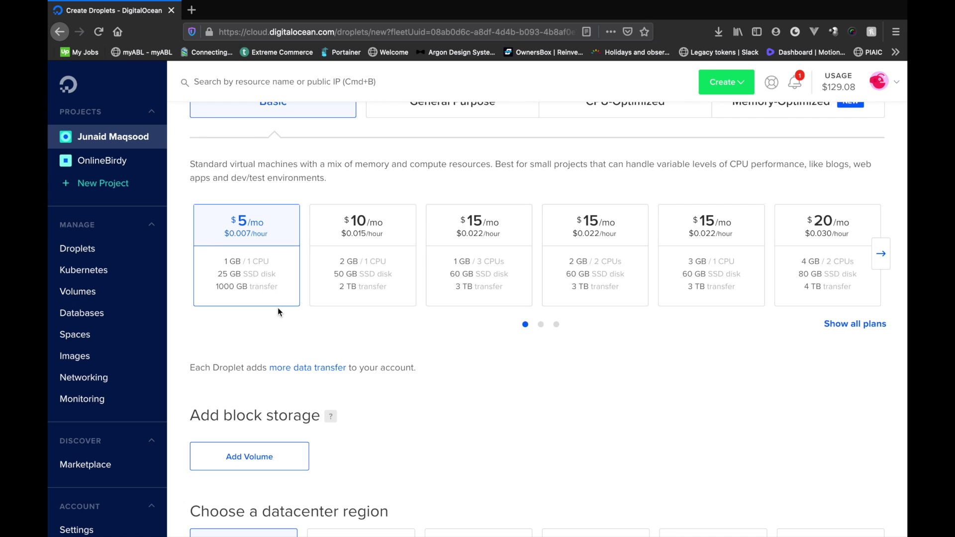
pyautogui.scroll(-6, 277, 294)
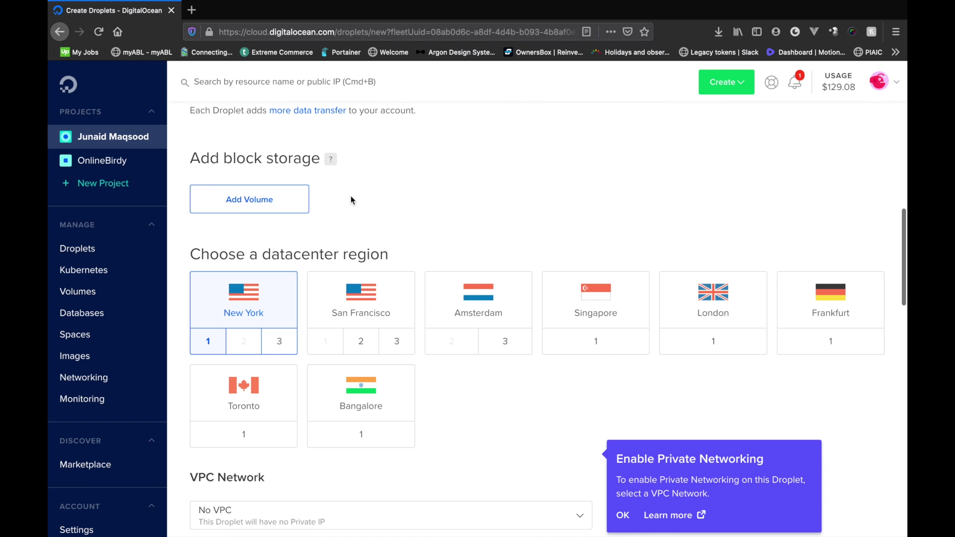
pyautogui.scroll(-1, 350, 200)
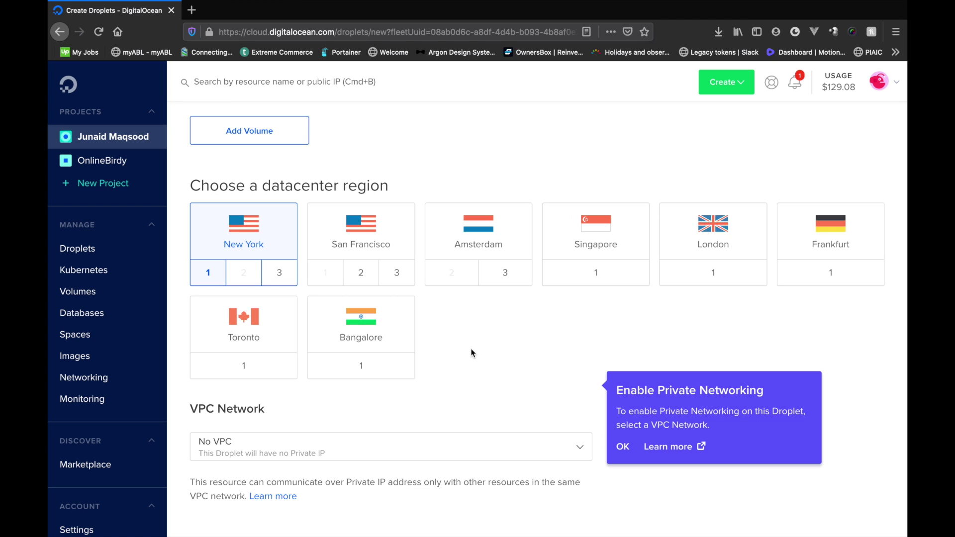
pyautogui.scroll(-1, 402, 354)
pyautogui.scroll(-6, 403, 355)
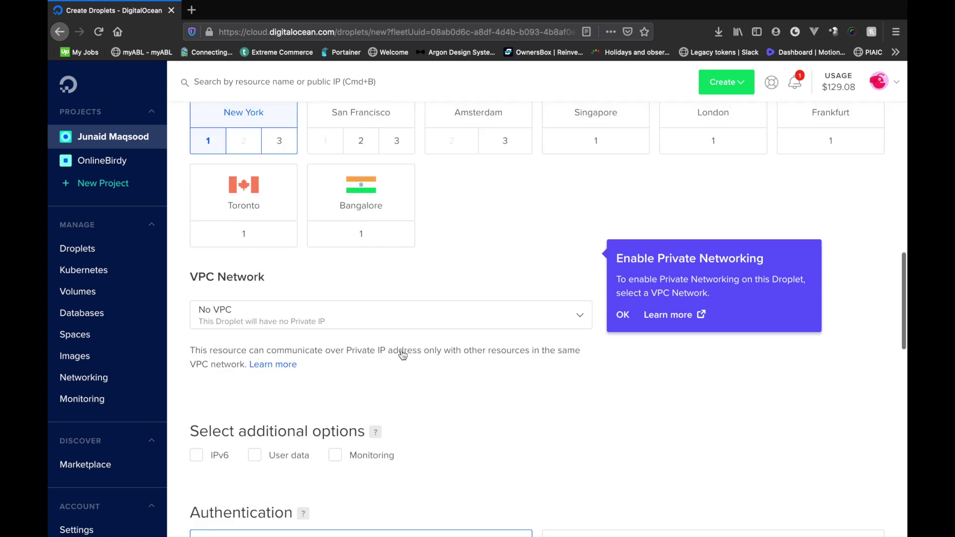
# - Enable IPv6 networking and clear the default droplet hostname
pyautogui.click(217, 286)
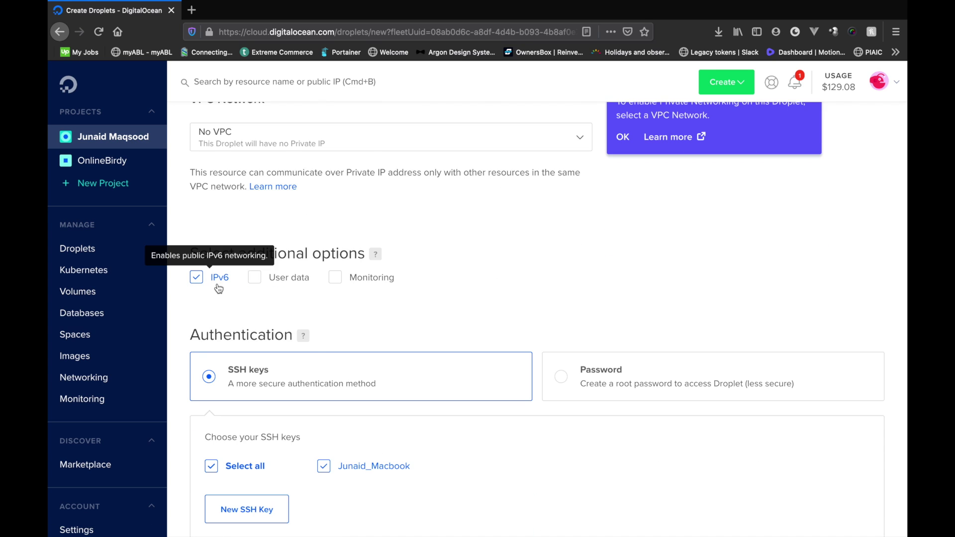
pyautogui.scroll(-3, 219, 289)
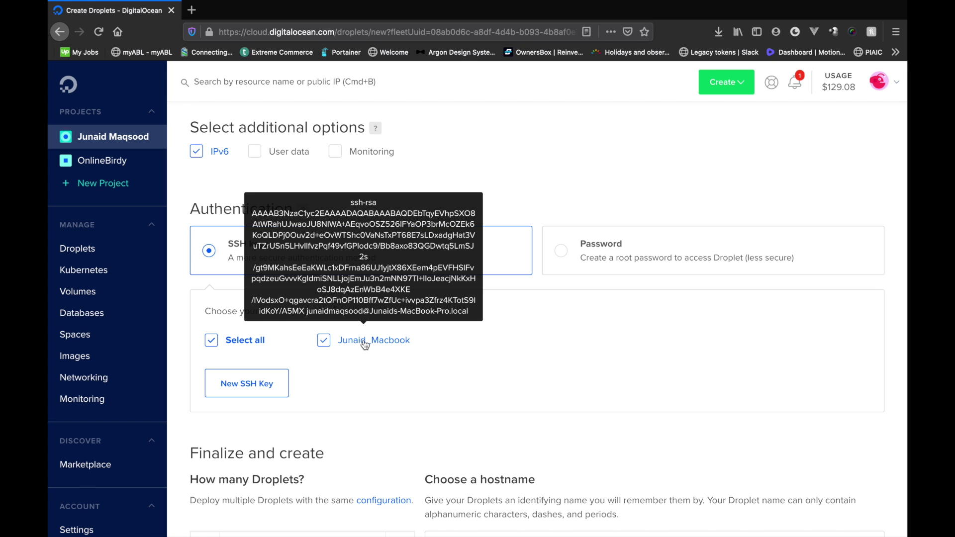
pyautogui.scroll(-3, 365, 381)
pyautogui.scroll(-5, 365, 386)
pyautogui.tripleClick(433, 209)
pyautogui.press('BackSpace')
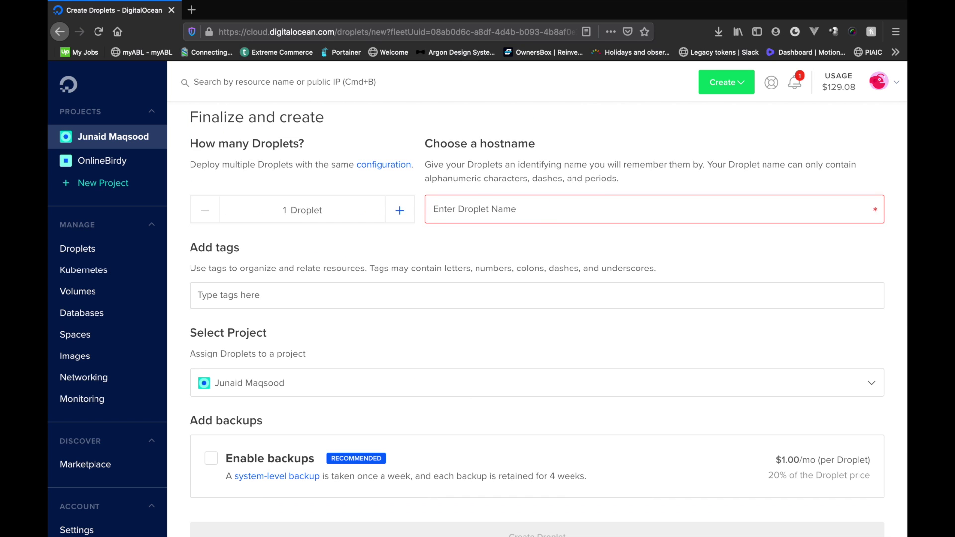
# - Name the droplet 'sample-relodaly-youtube' and create it
pyautogui.write('sampled')
pyautogui.press('BackSpace')
pyautogui.press('BackSpace')
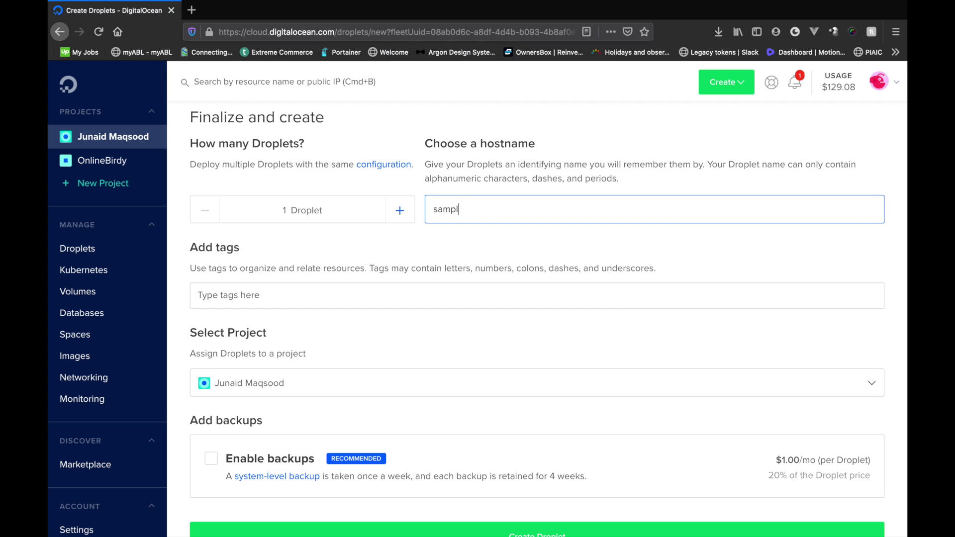
pyautogui.write('e-relodaly-youtube')
pyautogui.scroll(-4, 294, 422)
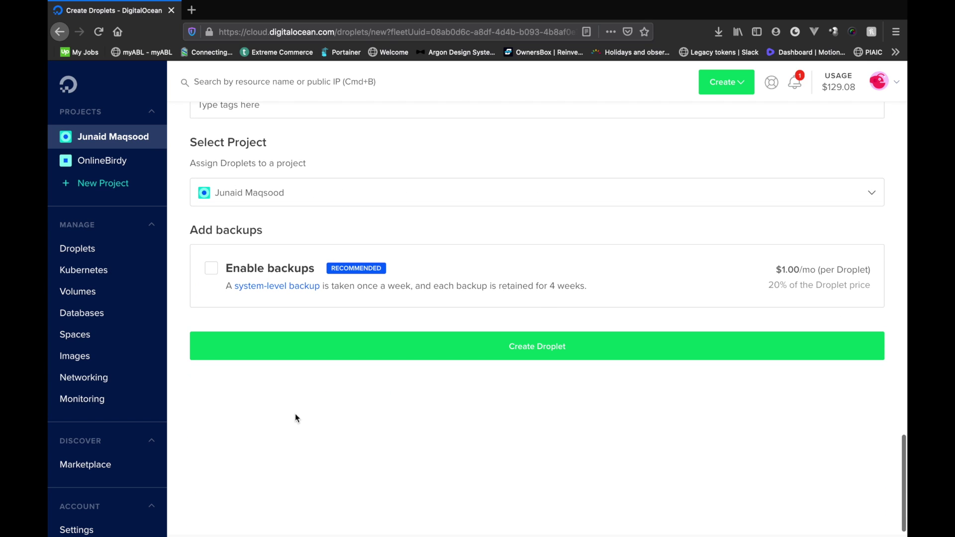
pyautogui.click(537, 345)
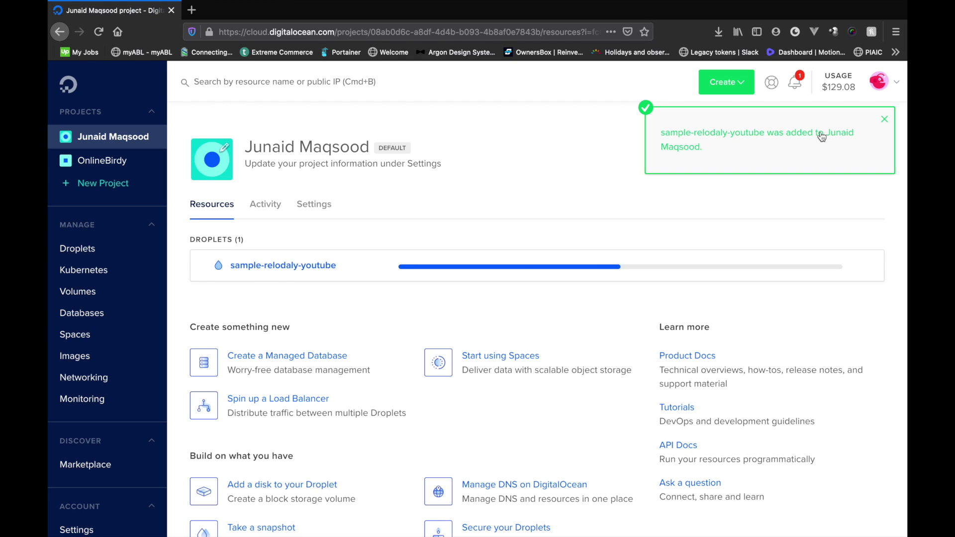
# - Dismiss the notification and copy the droplet's IP address 134.122.31.199
pyautogui.click(890, 127)
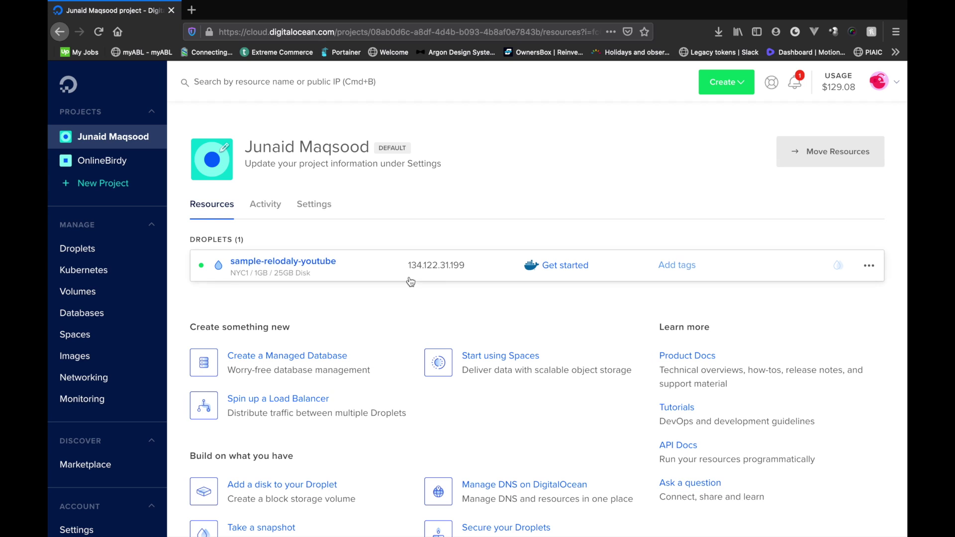
pyautogui.click(475, 268)
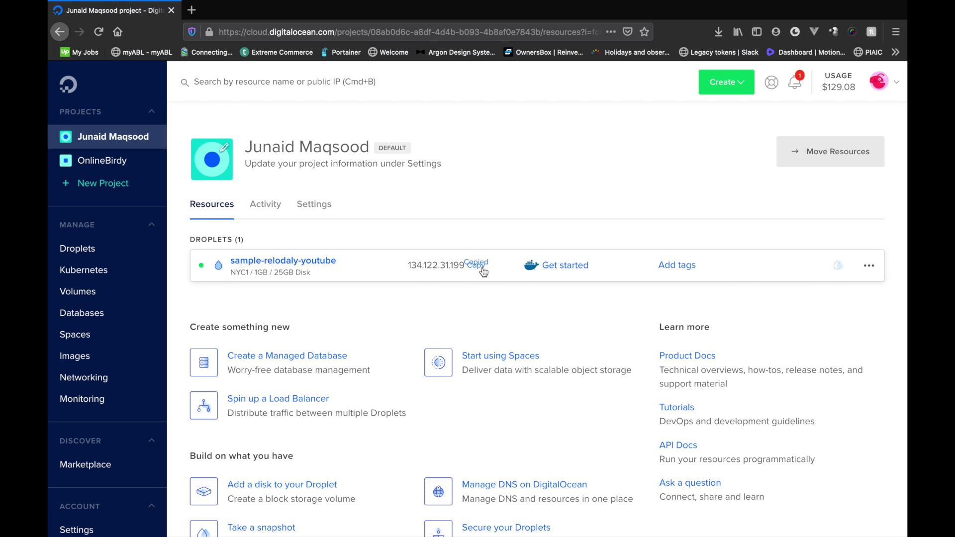
pyautogui.press('super+t')
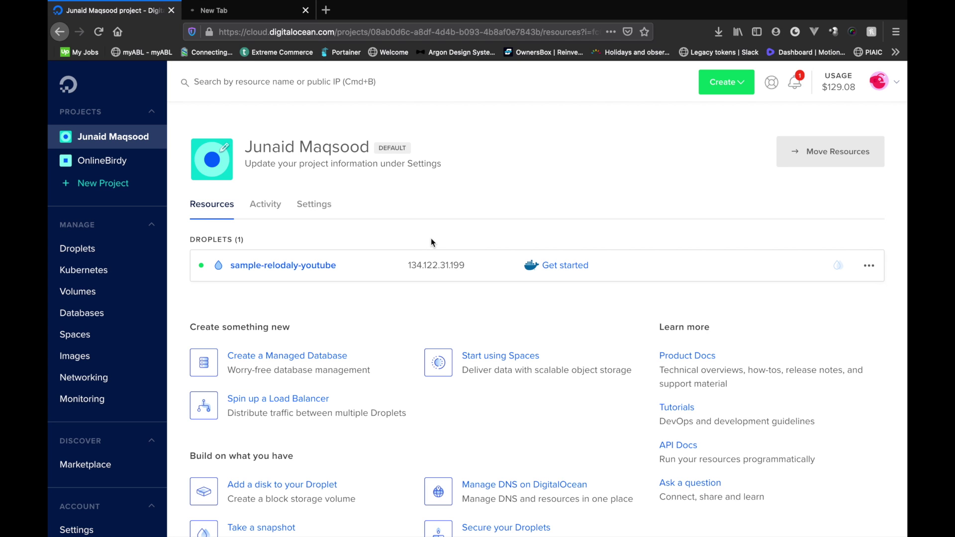
pyautogui.hotkey('ctrl', 'Up')
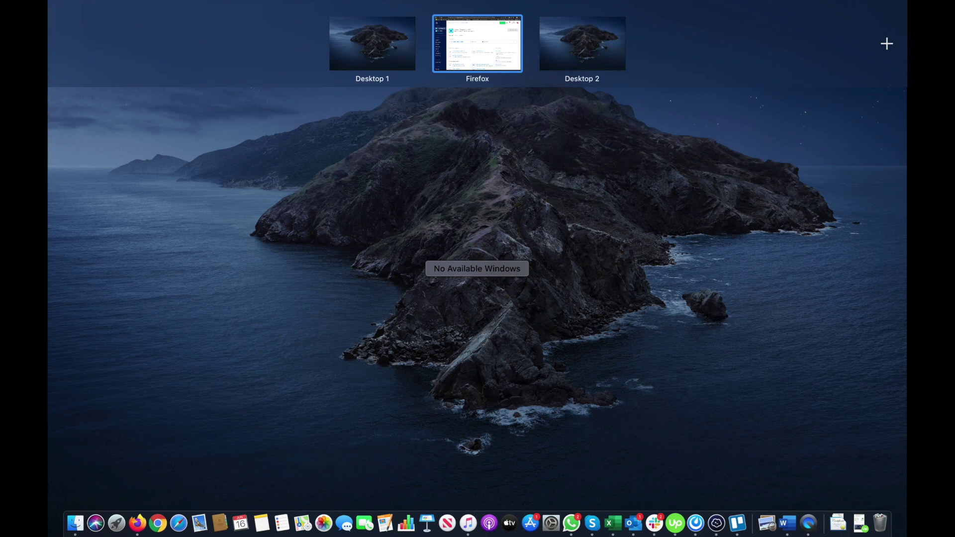
# - Add a Termius host 'Sample Youtube Reloadly' with the droplet's IP on port 22
pyautogui.click(255, 47)
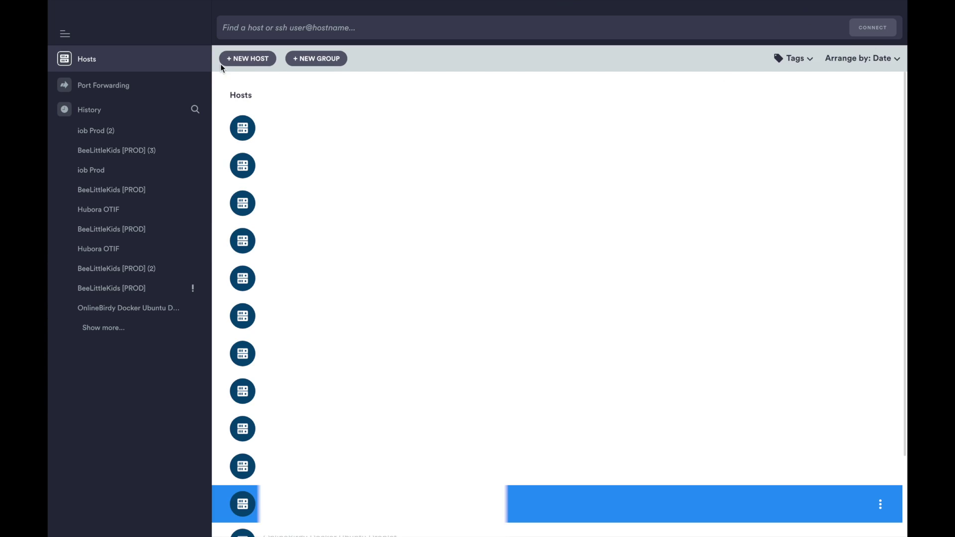
pyautogui.click(245, 64)
pyautogui.write('S')
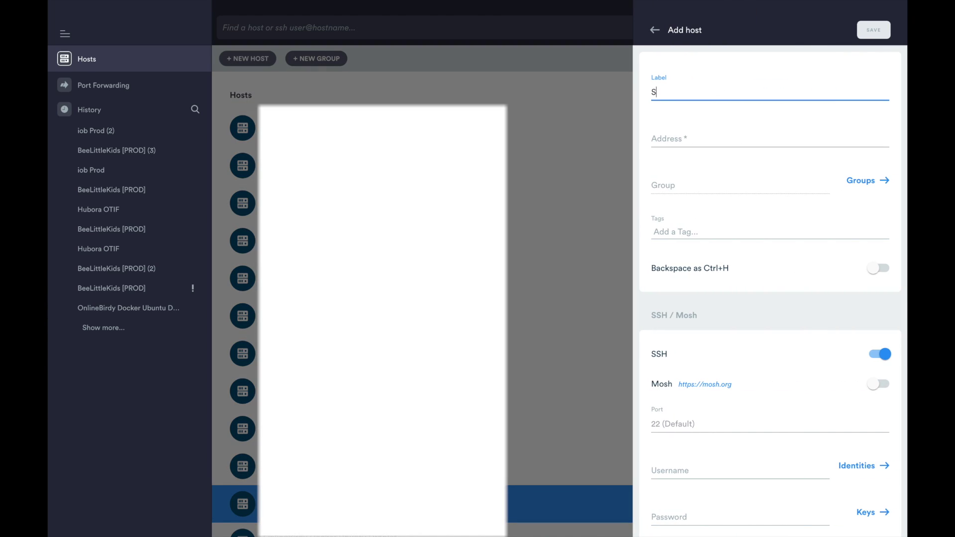
pyautogui.write('ample Youtube Reloadly')
pyautogui.press('Tab')
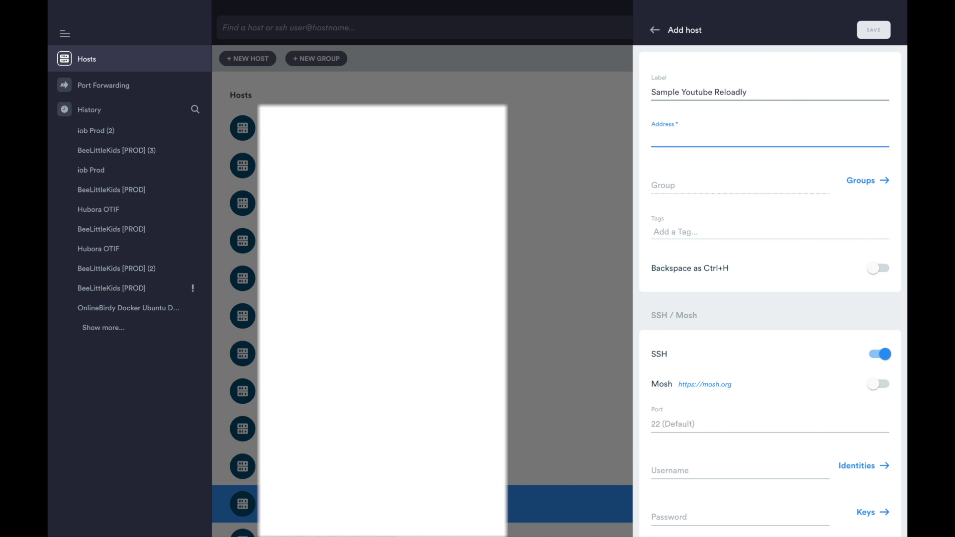
pyautogui.hotkey('ctrl', 'v')
pyautogui.scroll(-2, 711, 293)
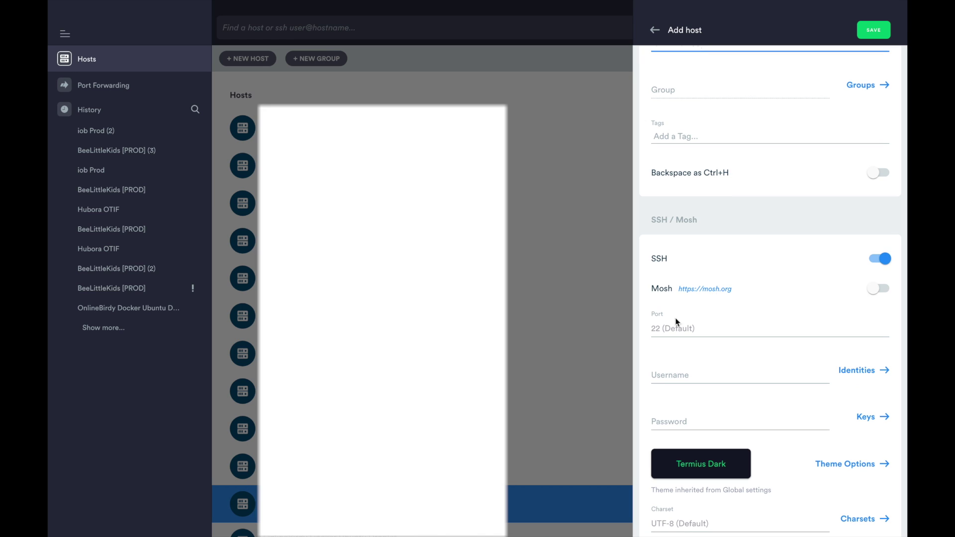
pyautogui.click(676, 327)
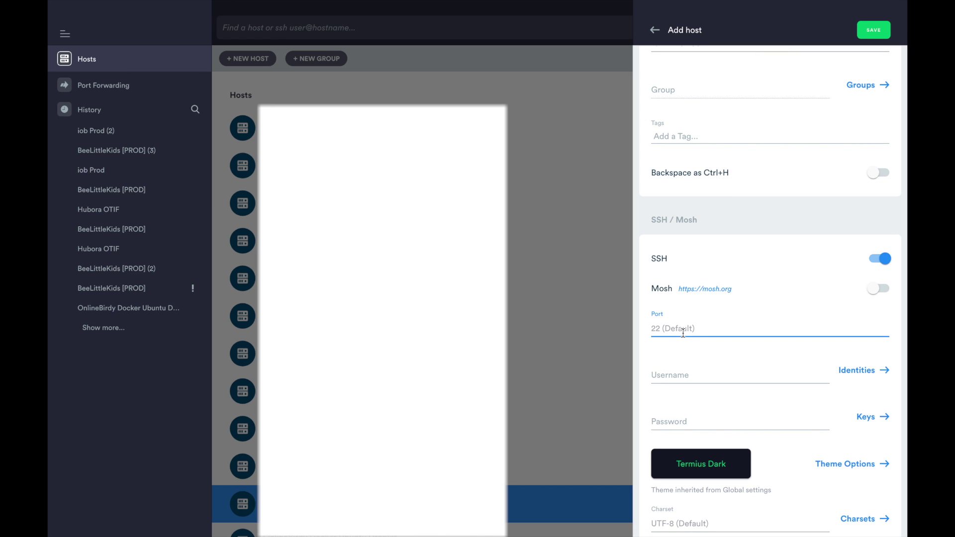
pyautogui.scroll(-1, 667, 366)
# - Set the host's username to root with the My Macbook Pro key and save it
pyautogui.click(684, 333)
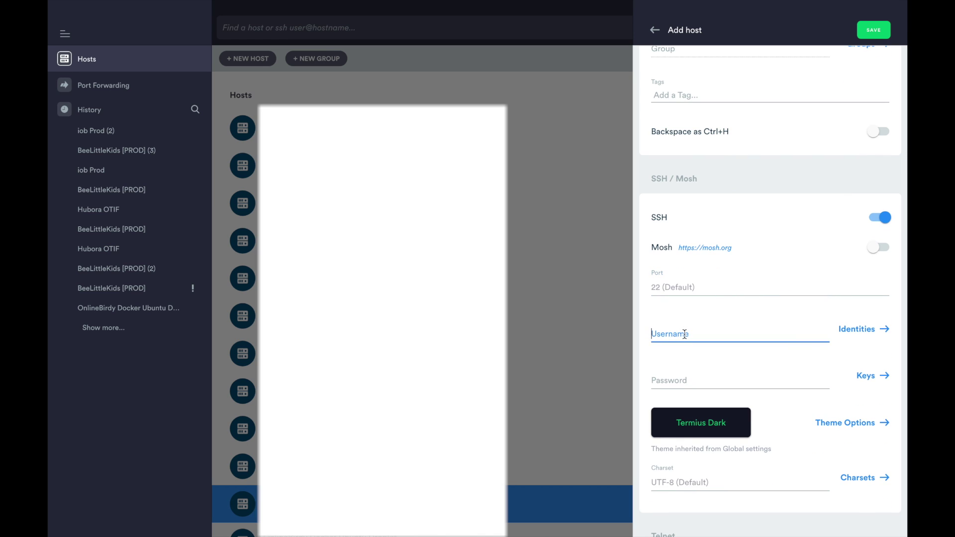
pyautogui.write('root')
pyautogui.click(716, 382)
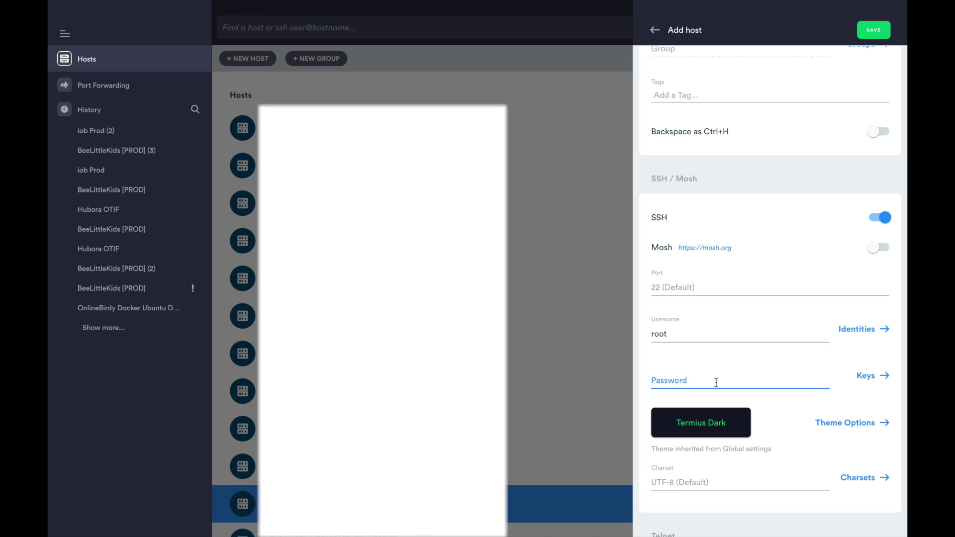
pyautogui.click(876, 377)
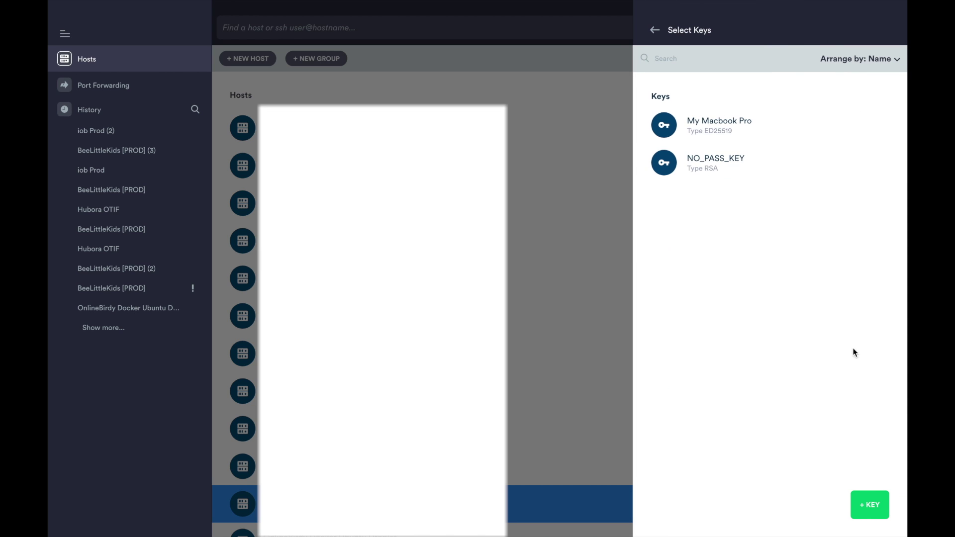
pyautogui.click(735, 122)
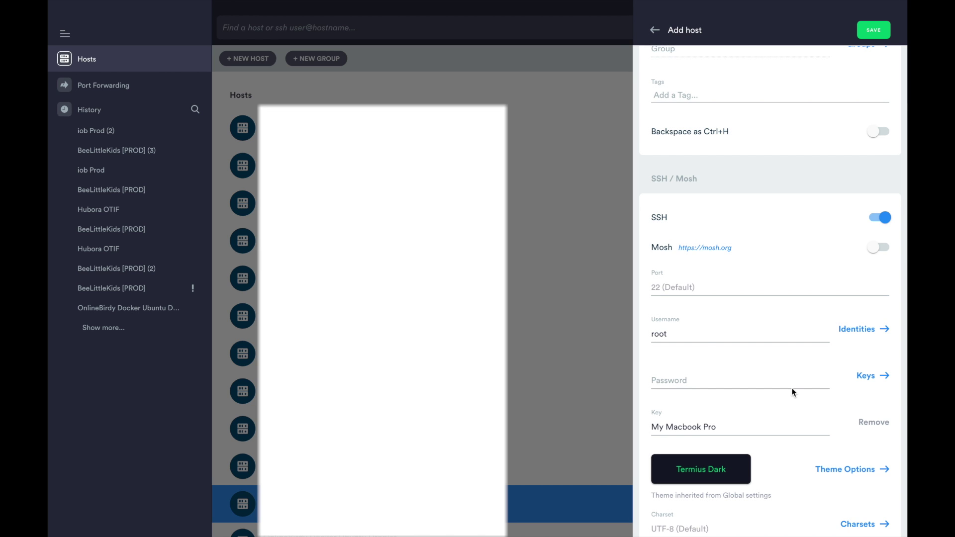
pyautogui.click(875, 31)
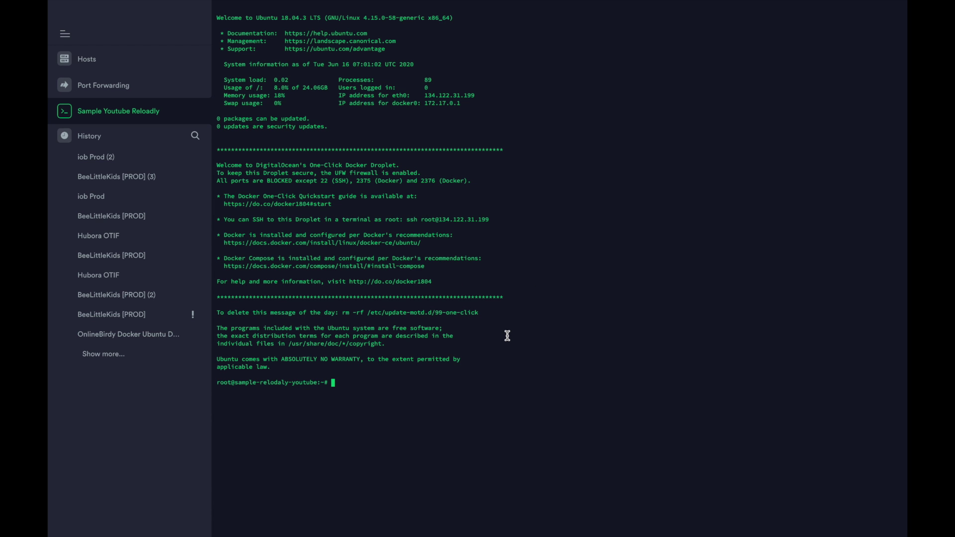
pyautogui.press('super+Tab')
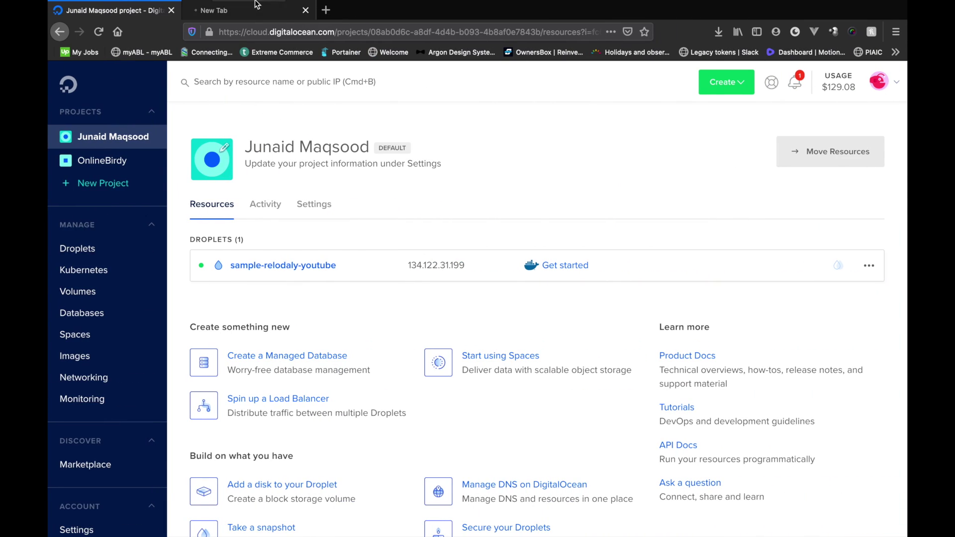
# - Open github.com/Reloadly/sample-bulk and scroll to the README's Requirements listing Docker and Make
pyautogui.click(328, 10)
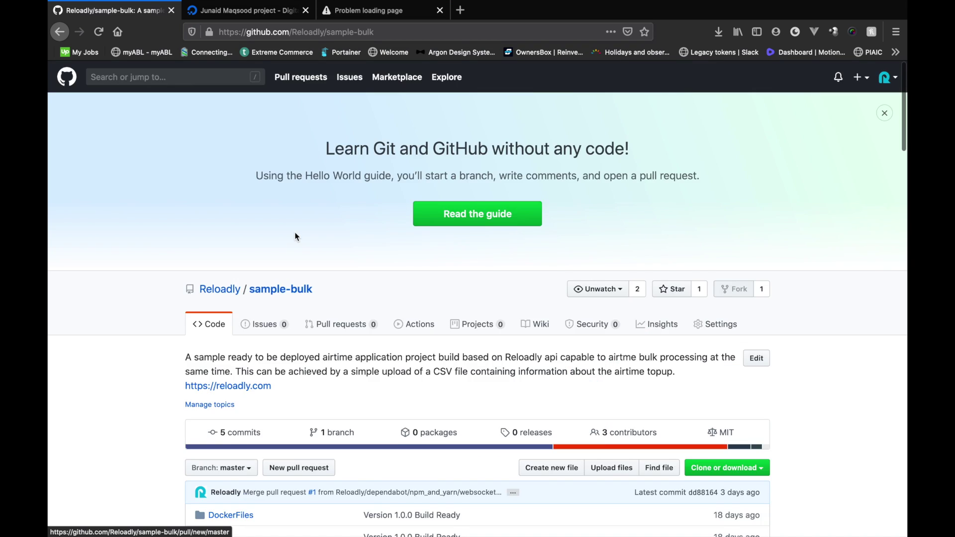
pyautogui.scroll(-20, 295, 232)
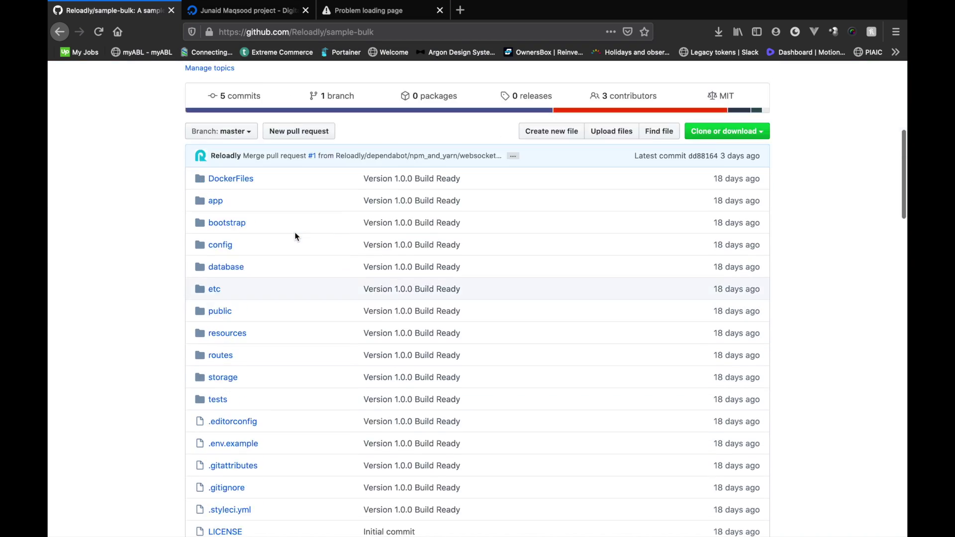
pyautogui.scroll(-2, 295, 232)
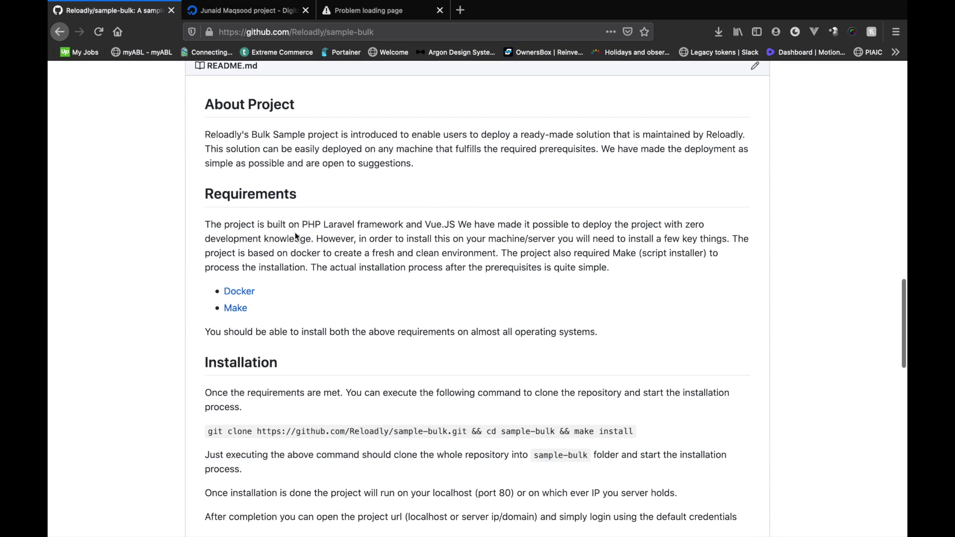
pyautogui.scroll(1, 295, 232)
pyautogui.scroll(-1, 287, 171)
pyautogui.scroll(-1, 196, 236)
pyautogui.moveTo(205, 222); pyautogui.dragTo(501, 265)
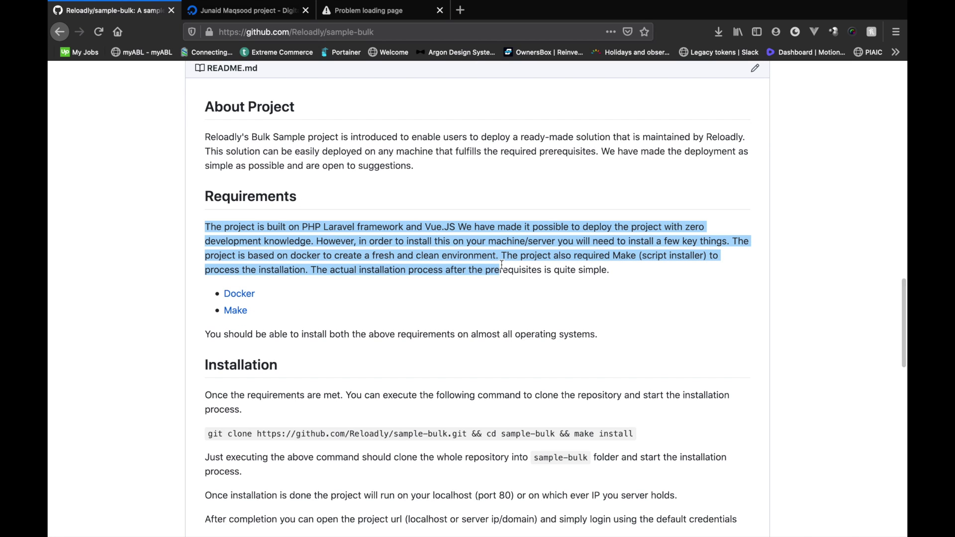
pyautogui.click(501, 265)
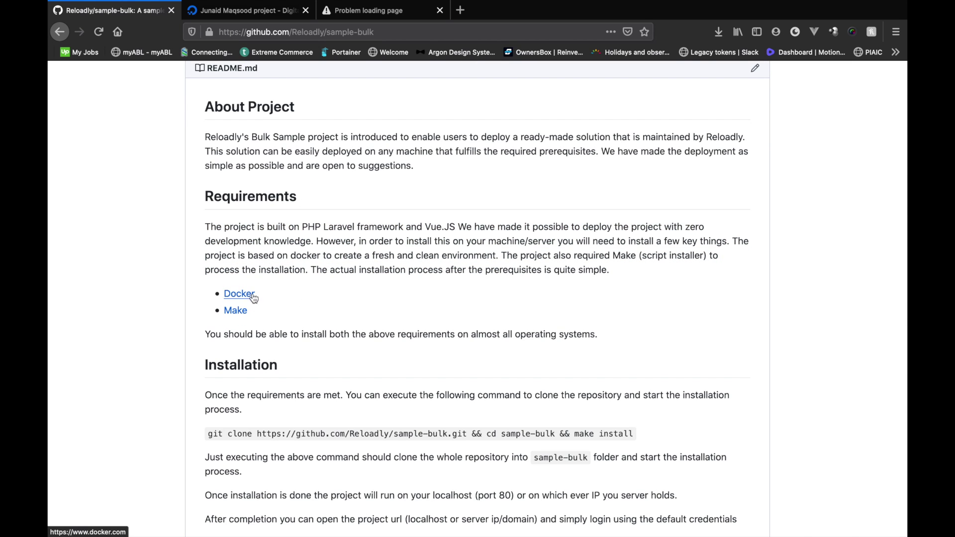
pyautogui.moveTo(259, 294); pyautogui.dragTo(201, 296)
pyautogui.click(261, 317)
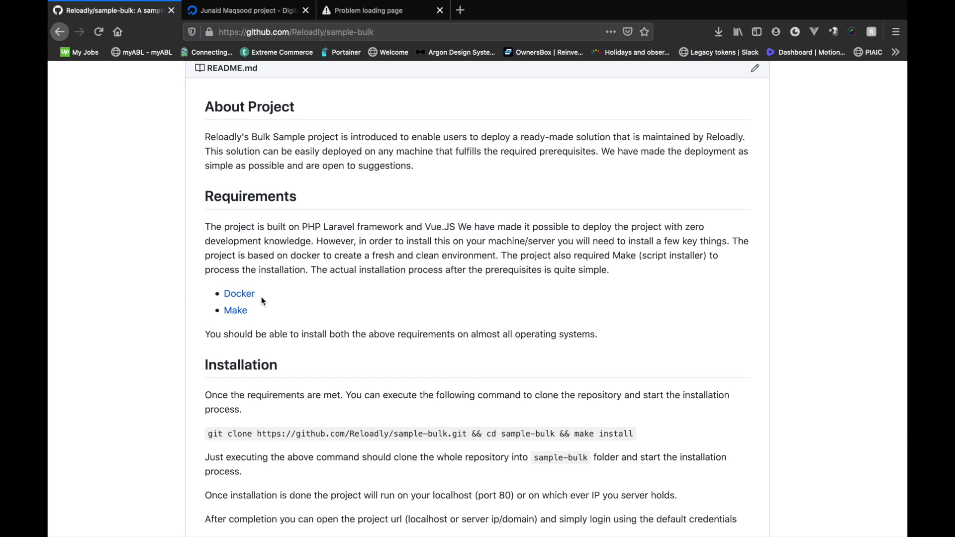
# - Run 'apt-get install make' on the droplet, then return to the README's Installation section
pyautogui.hotkey('ctrl', 'Left')
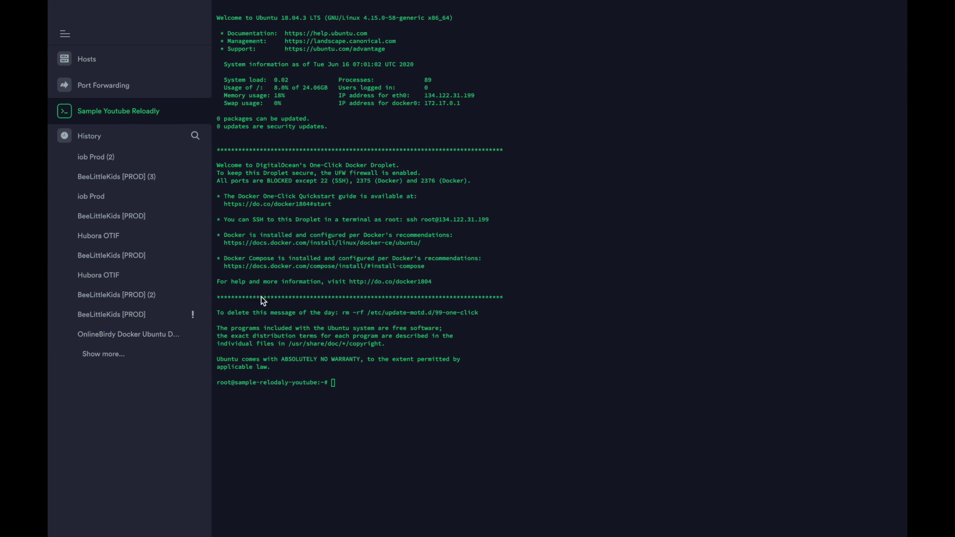
pyautogui.hotkey('ctrl', 'Right')
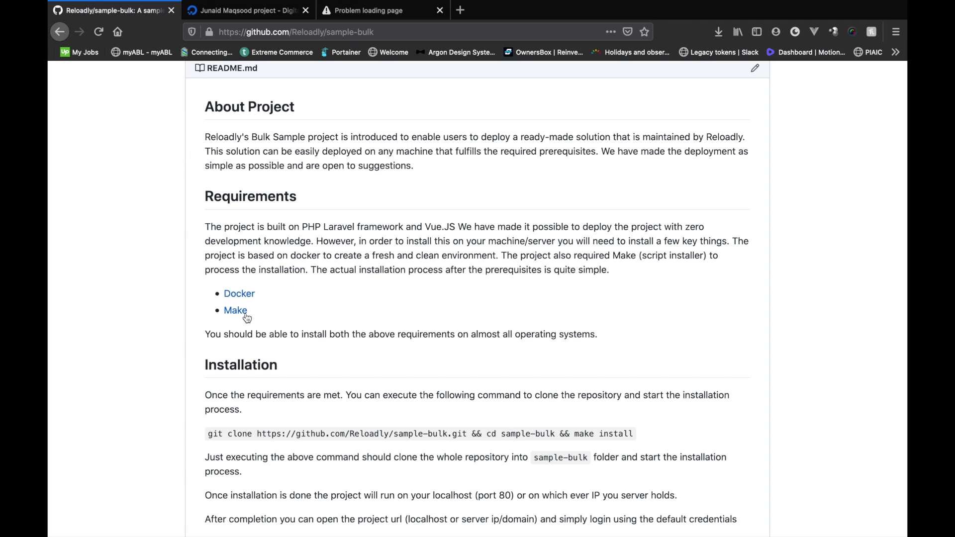
pyautogui.hotkey('ctrl', 'Left')
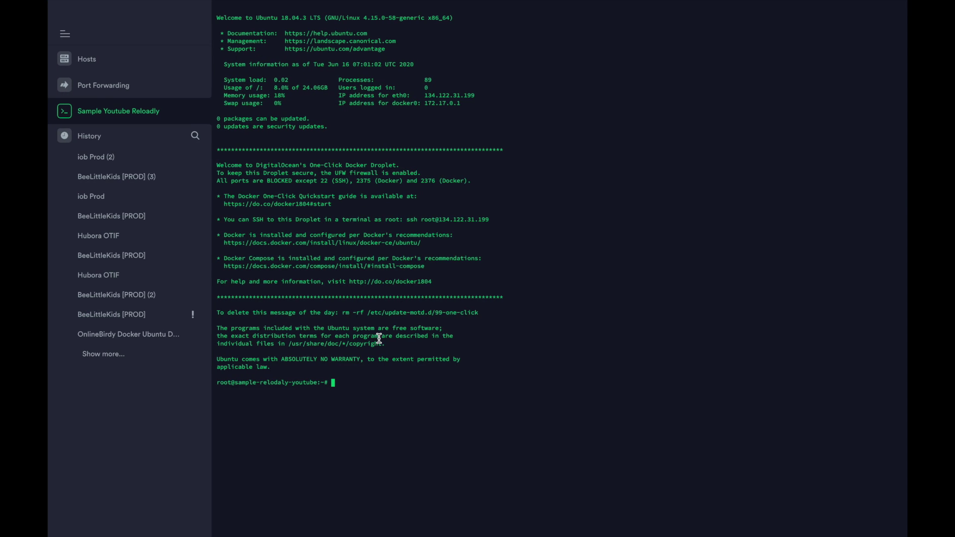
pyautogui.write('apt-get install make')
pyautogui.press('Return')
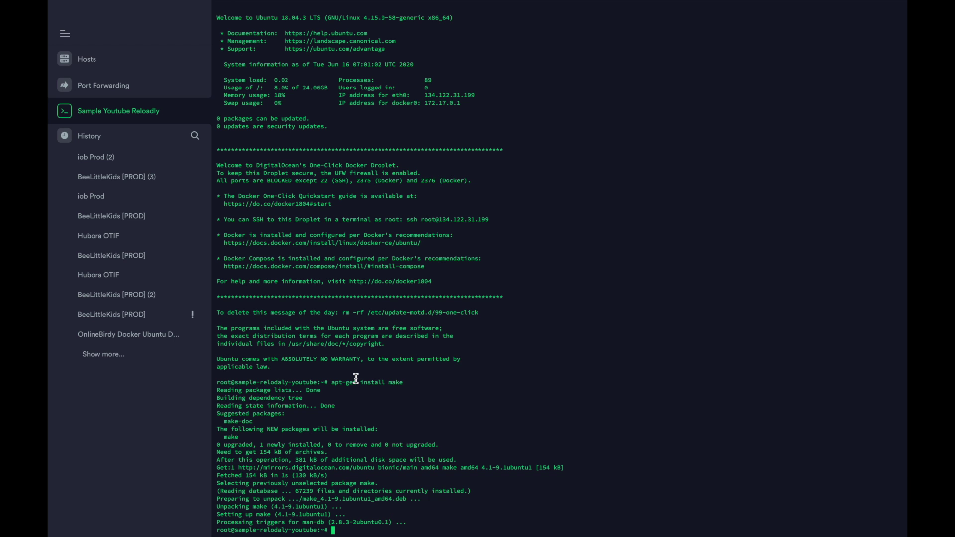
pyautogui.hotkey('ctrl', 'Right')
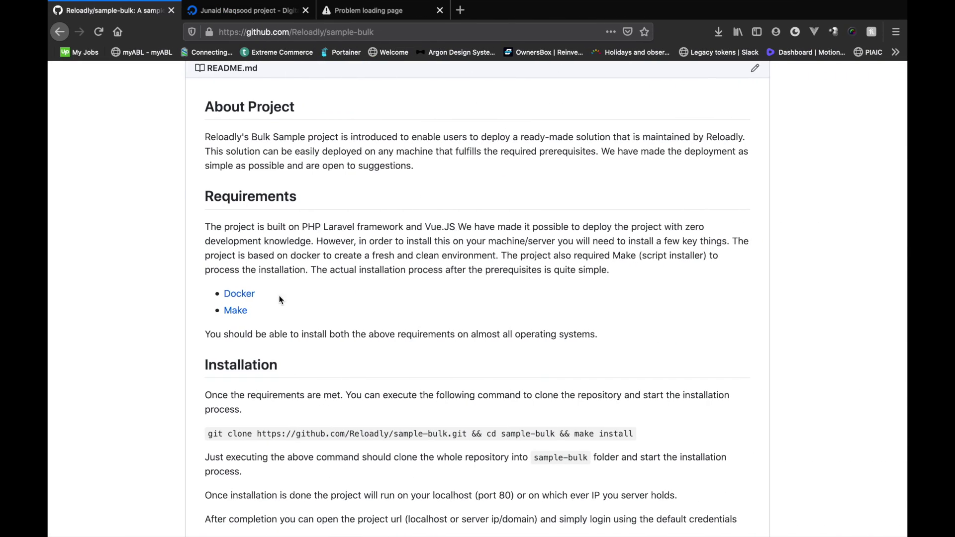
pyautogui.scroll(-3, 281, 314)
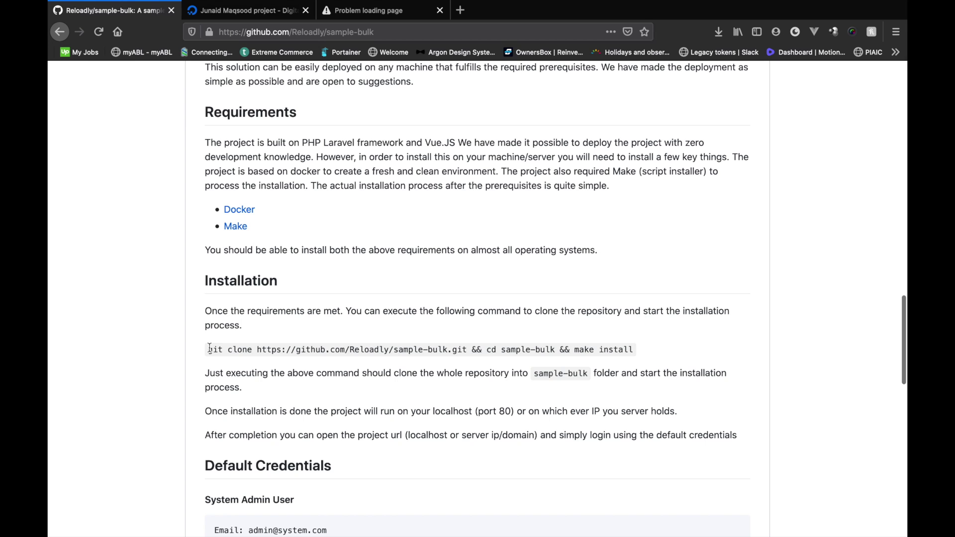
# - Run the README's git clone installation command in the server terminal until the project starts
pyautogui.moveTo(209, 349)
pyautogui.mouseDown()
pyautogui.moveTo(641, 339)
pyautogui.moveTo(635, 350)
pyautogui.mouseUp()
pyautogui.press('super+c')
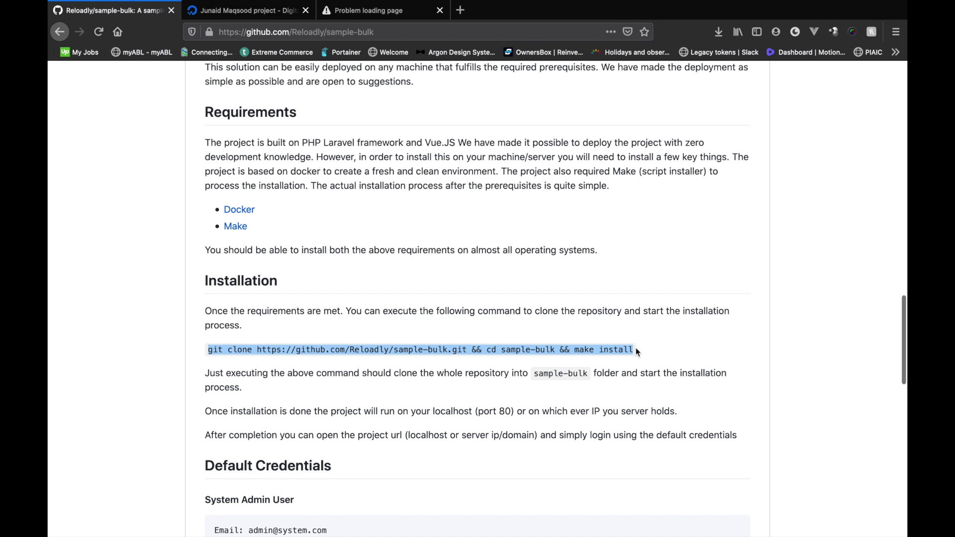
pyautogui.hotkey('ctrl', 'Left')
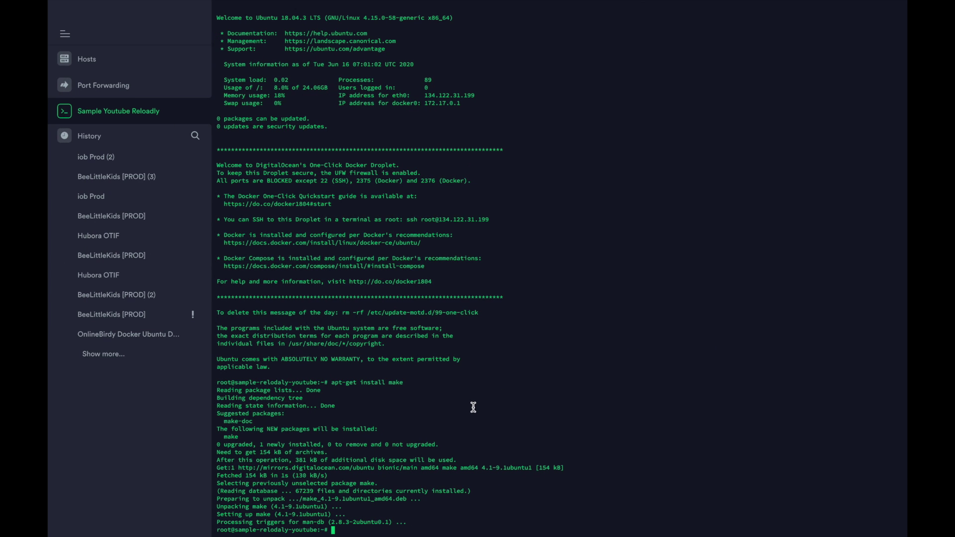
pyautogui.press('super+v')
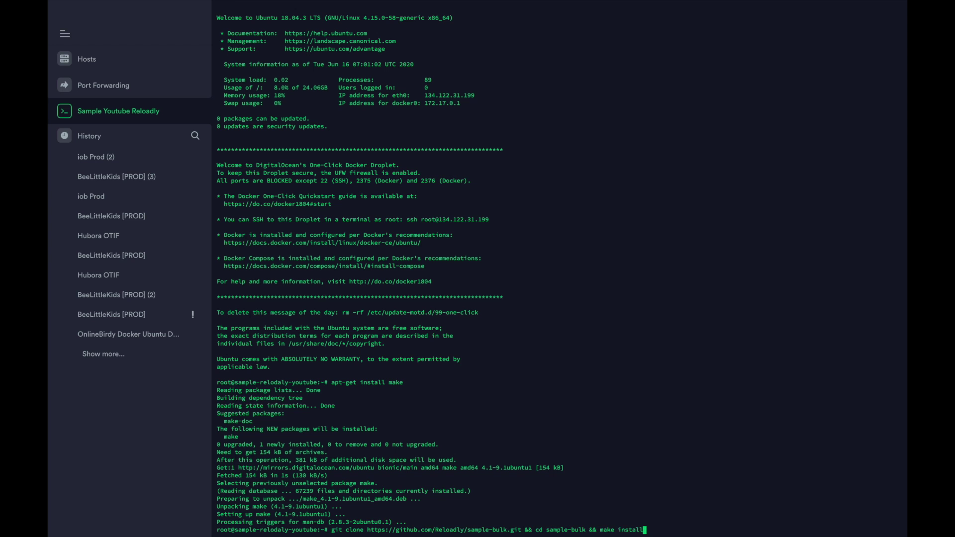
pyautogui.press('Return')
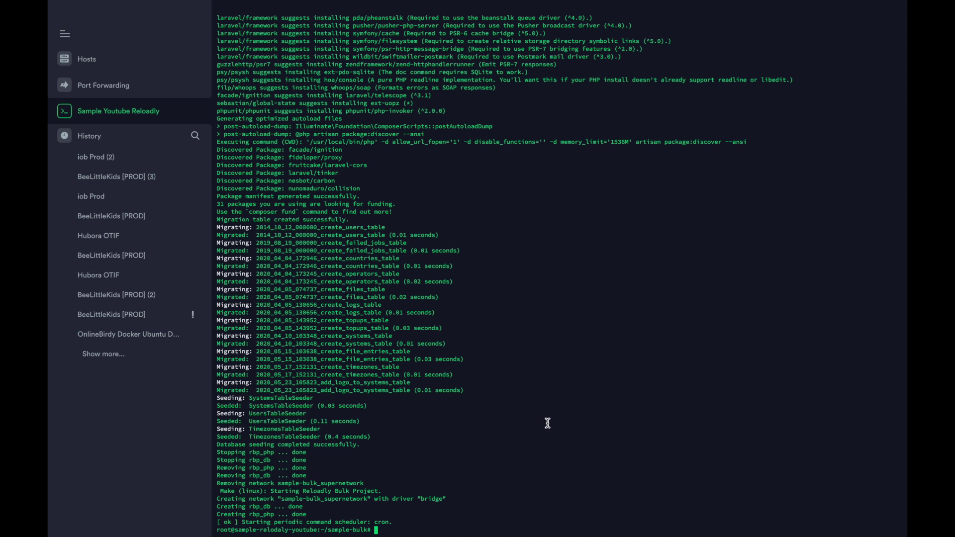
pyautogui.press('super+Tab')
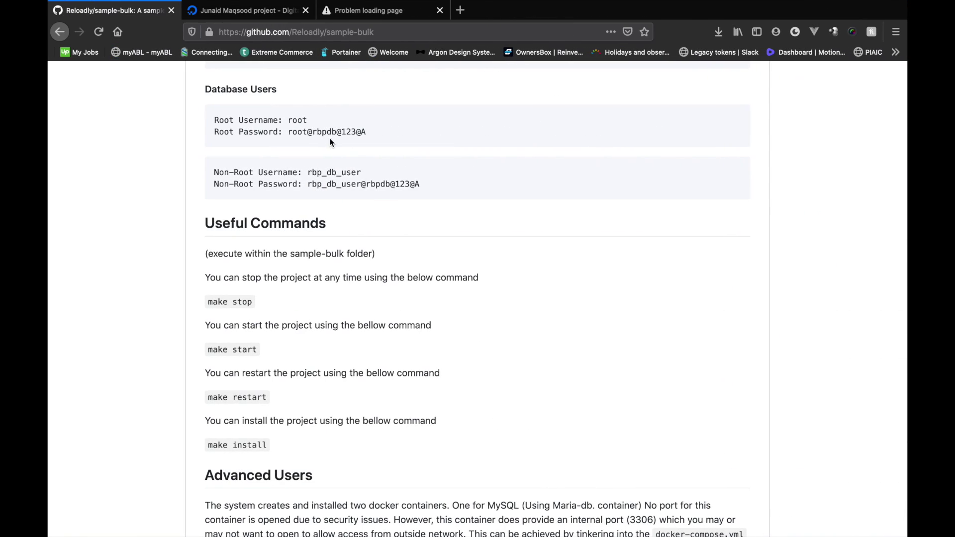
# - Load 134.122.31.199/login in the third tab to reach the Reloadly login page
pyautogui.click(243, 9)
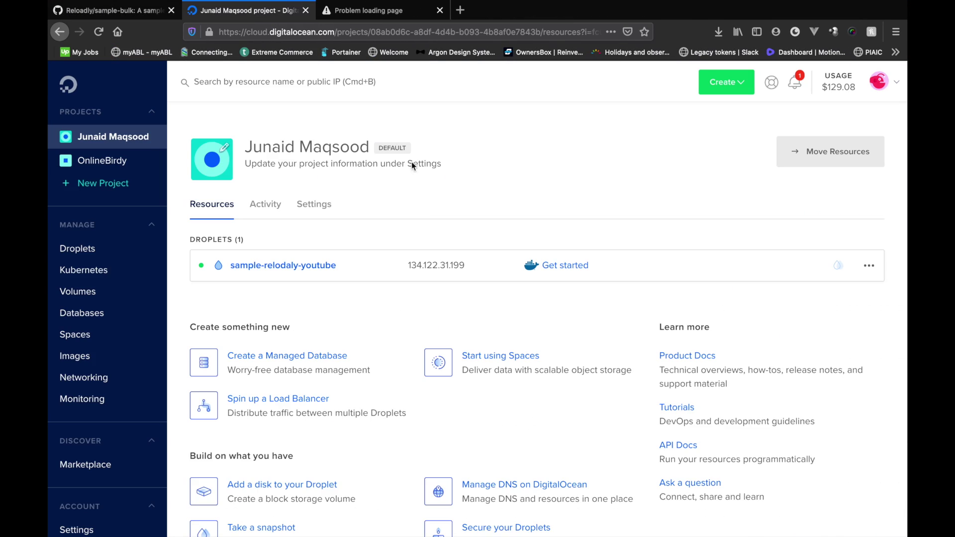
pyautogui.click(371, 11)
pyautogui.click(370, 31)
pyautogui.write('/login')
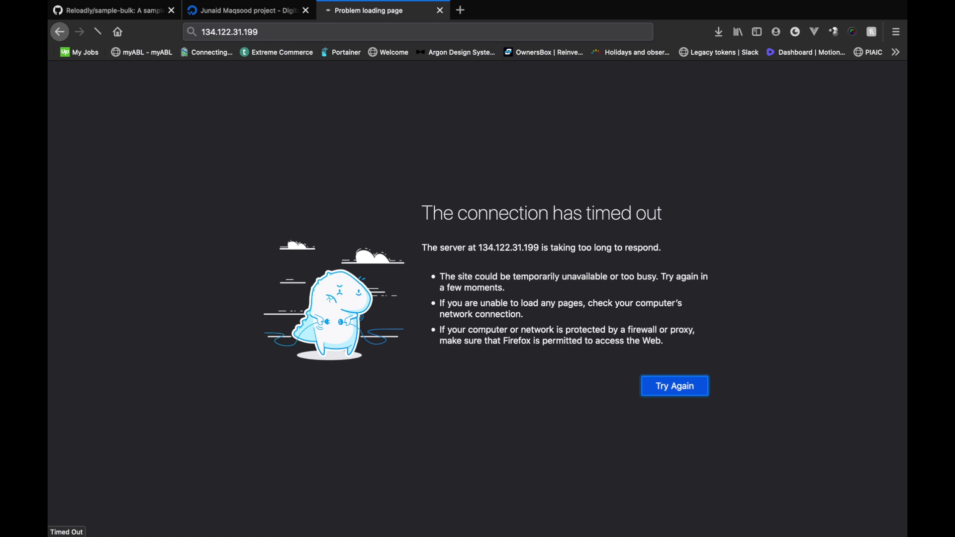
pyautogui.press('Return')
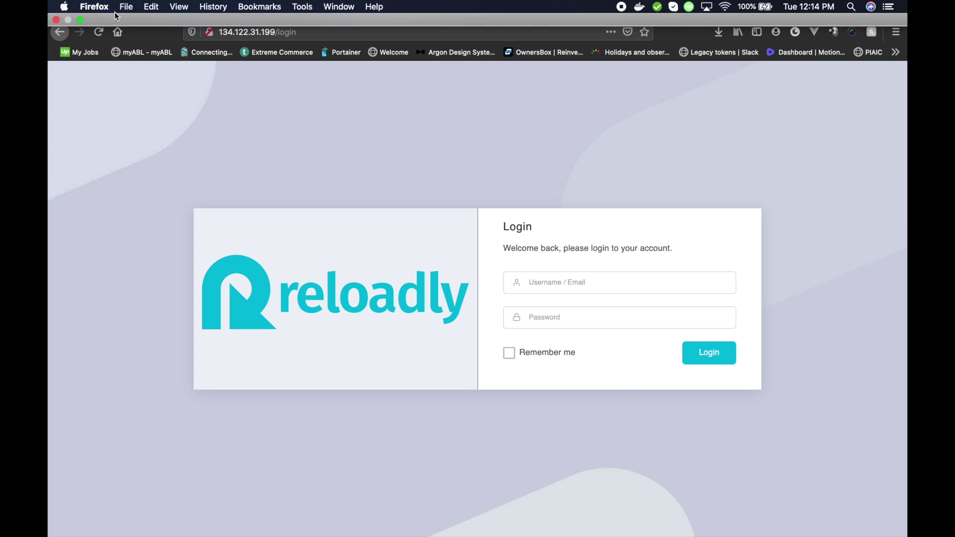
# - Copy the default admin email from the README into the login username field
pyautogui.click(136, 10)
pyautogui.scroll(-2, 285, 386)
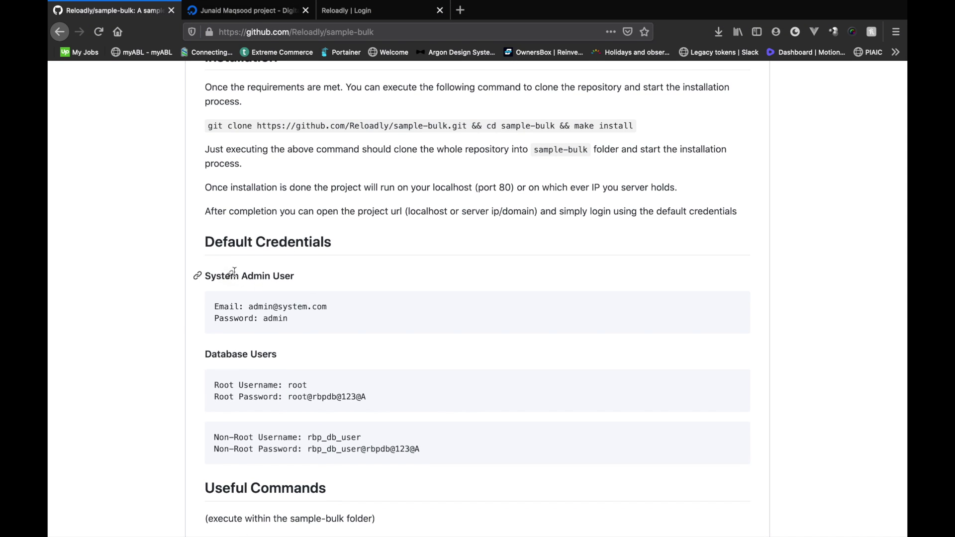
pyautogui.moveTo(324, 275); pyautogui.dragTo(205, 275)
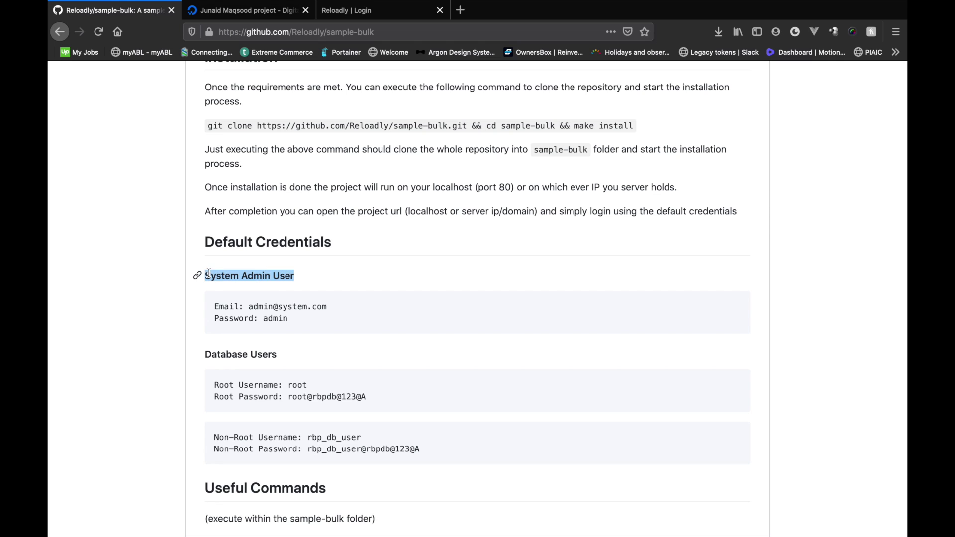
pyautogui.click(257, 308)
pyautogui.moveTo(250, 308); pyautogui.dragTo(327, 308)
pyautogui.press('super+c')
pyautogui.click(353, 10)
pyautogui.click(597, 282)
pyautogui.press('super+v')
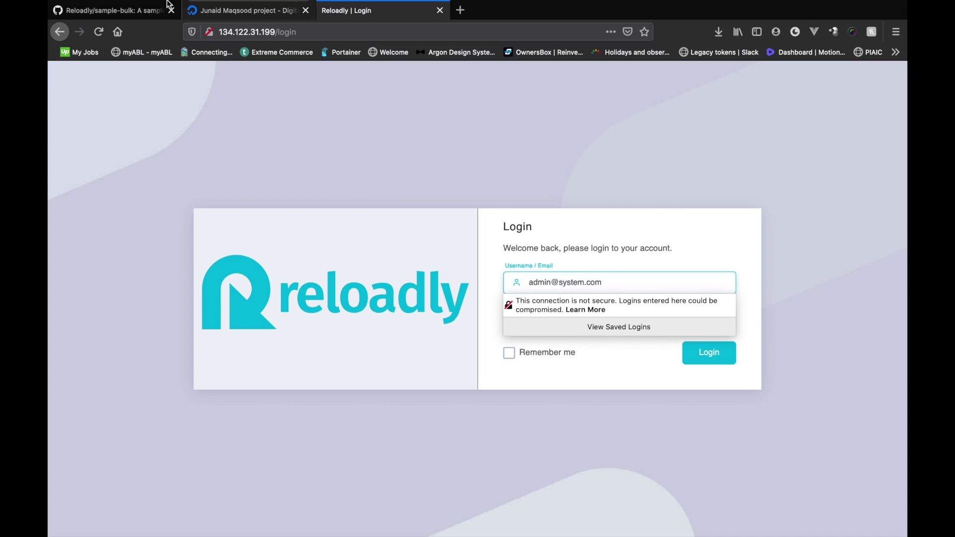
# - Copy the default admin password into the password field and log in
pyautogui.click(167, 2)
pyautogui.doubleClick(276, 318)
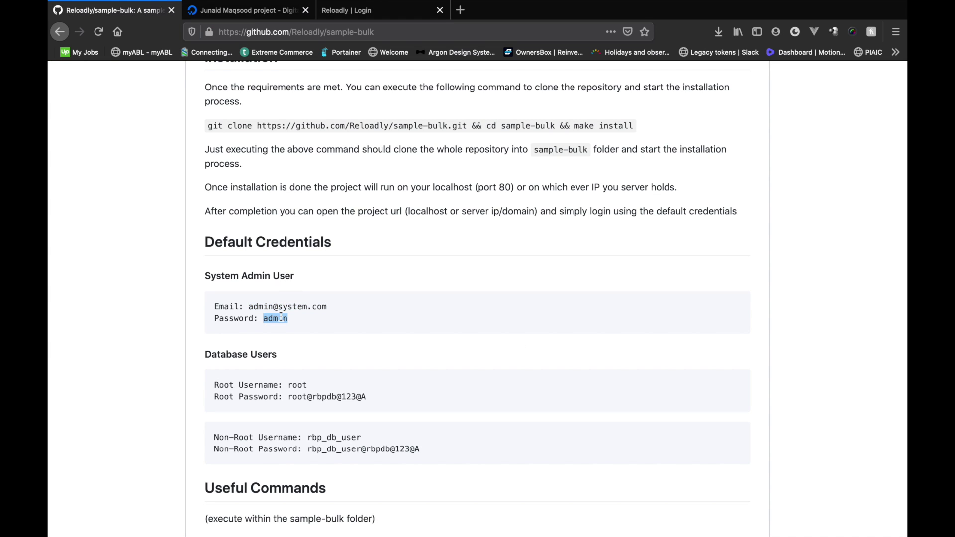
pyautogui.press('super+c')
pyautogui.click(390, 9)
pyautogui.click(547, 311)
pyautogui.press('super+v')
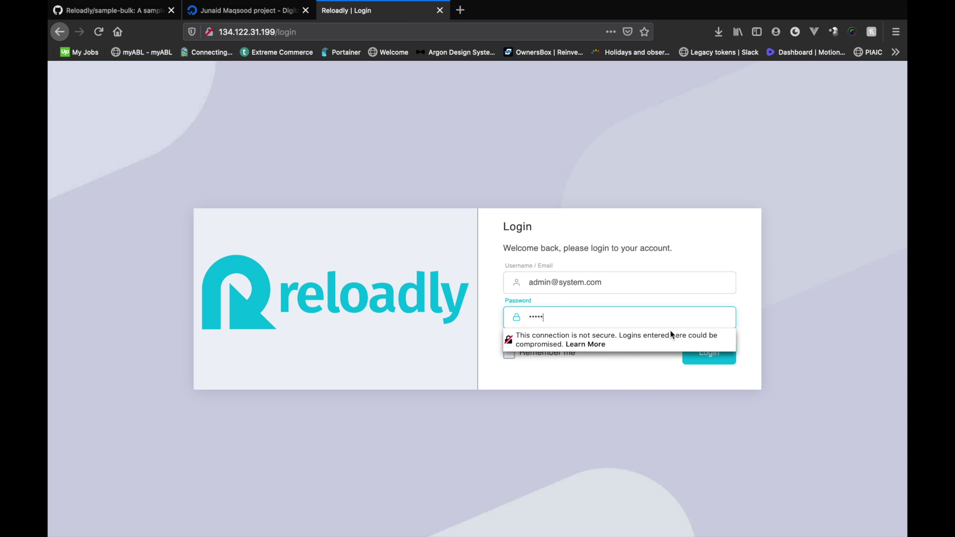
pyautogui.click(710, 354)
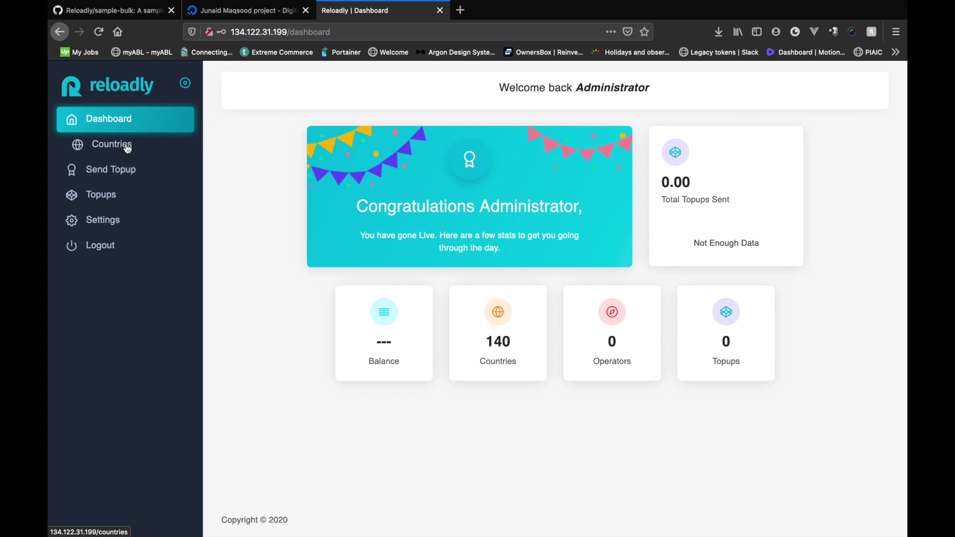
# - Open personal Settings and sign in to the Reloadly account to fetch the API credentials
pyautogui.click(108, 225)
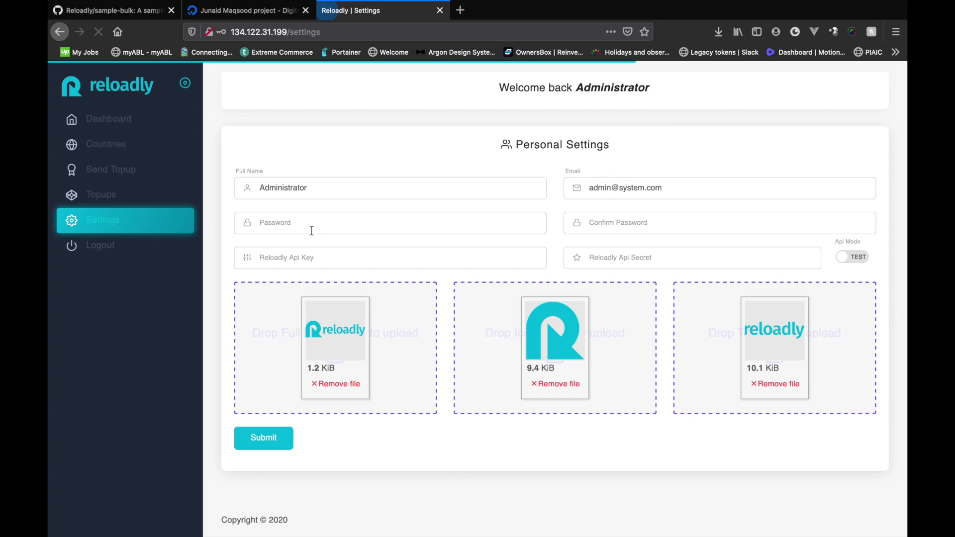
pyautogui.click(375, 230)
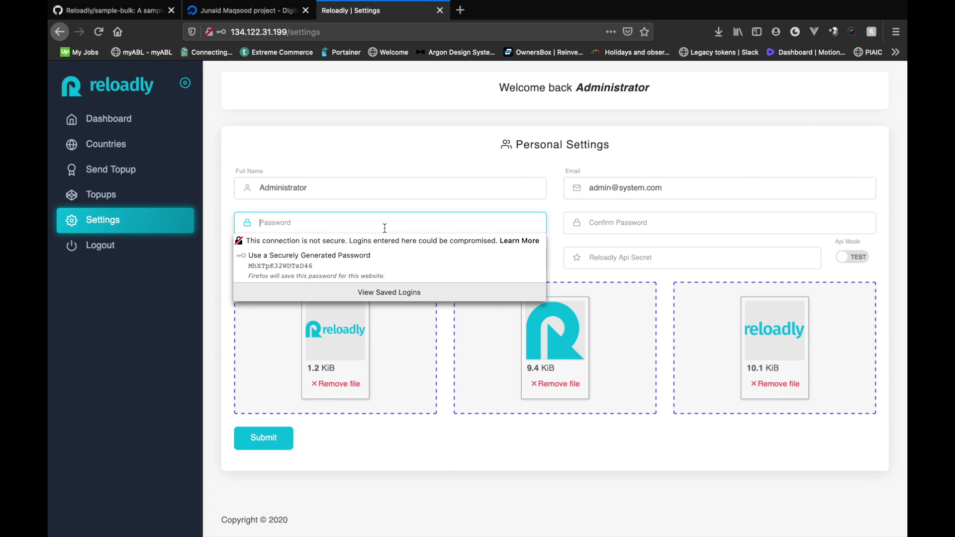
pyautogui.click(651, 228)
pyautogui.click(563, 203)
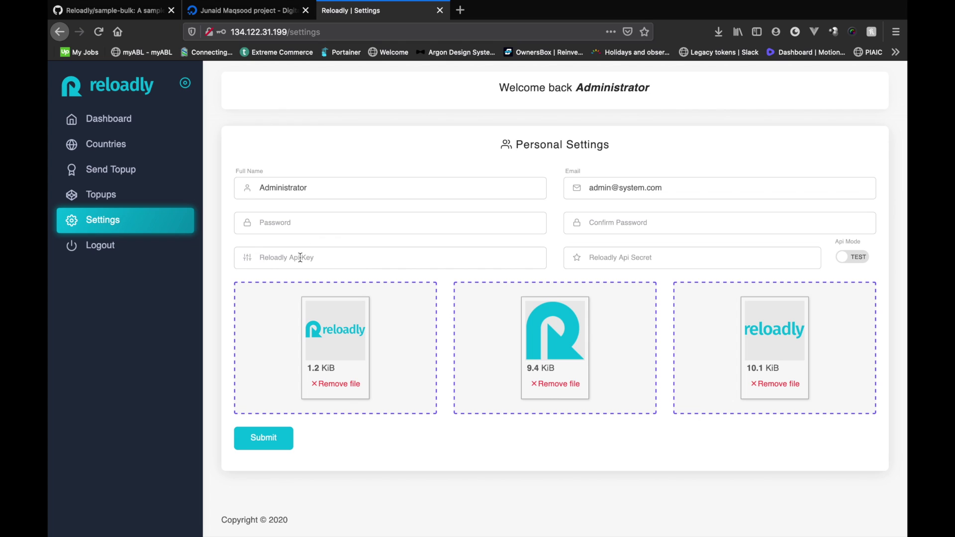
pyautogui.click(315, 262)
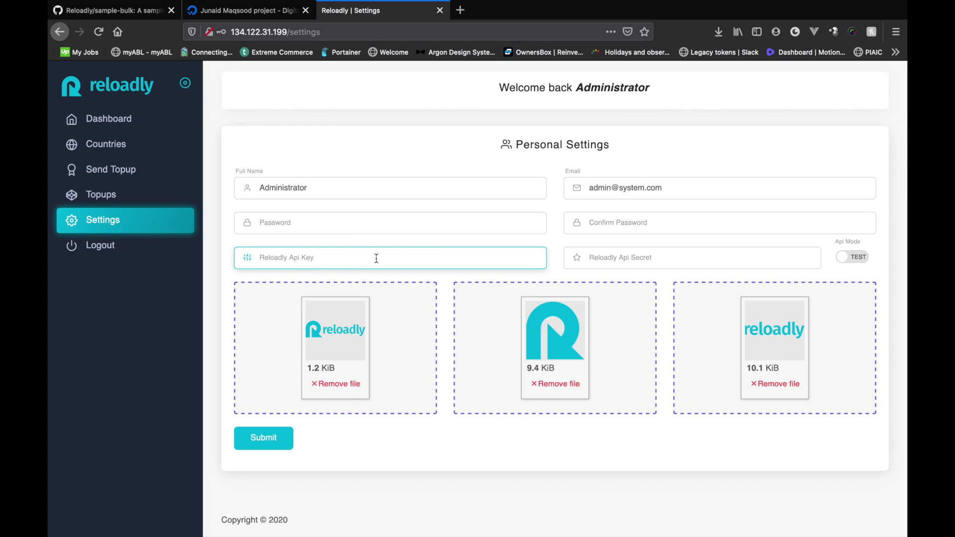
pyautogui.click(618, 252)
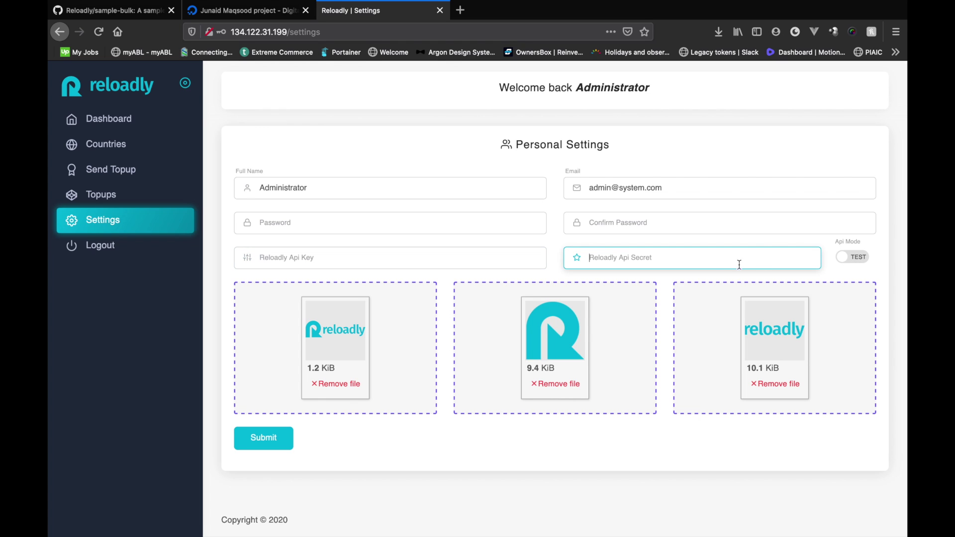
pyautogui.press('Tab')
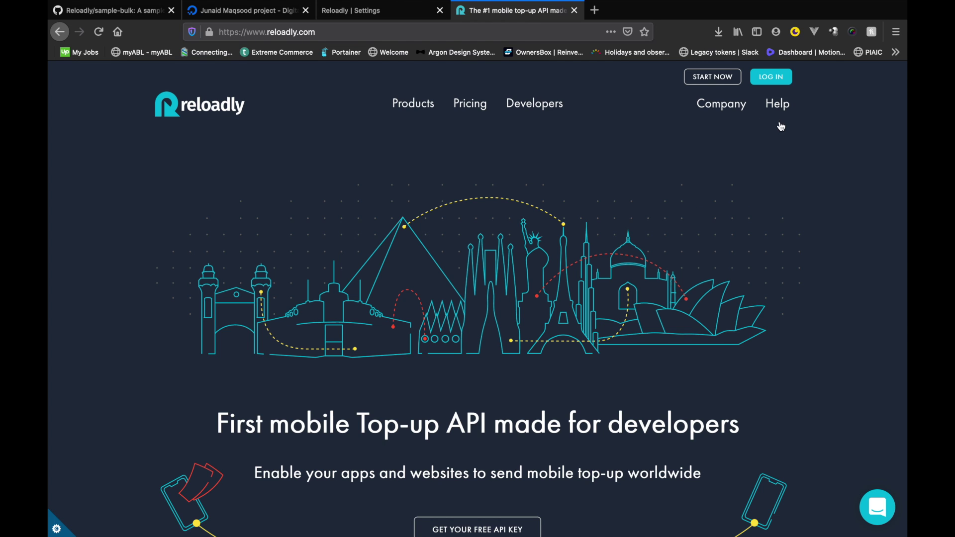
pyautogui.click(781, 78)
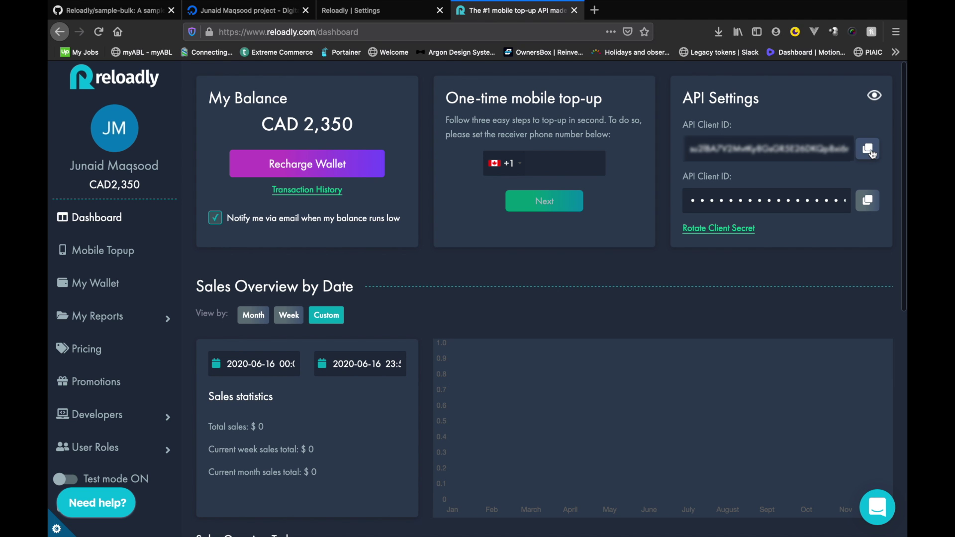
# - Paste the API key and secret, switch Api Mode to LIVE, save, and view the dashboard
pyautogui.click(388, 11)
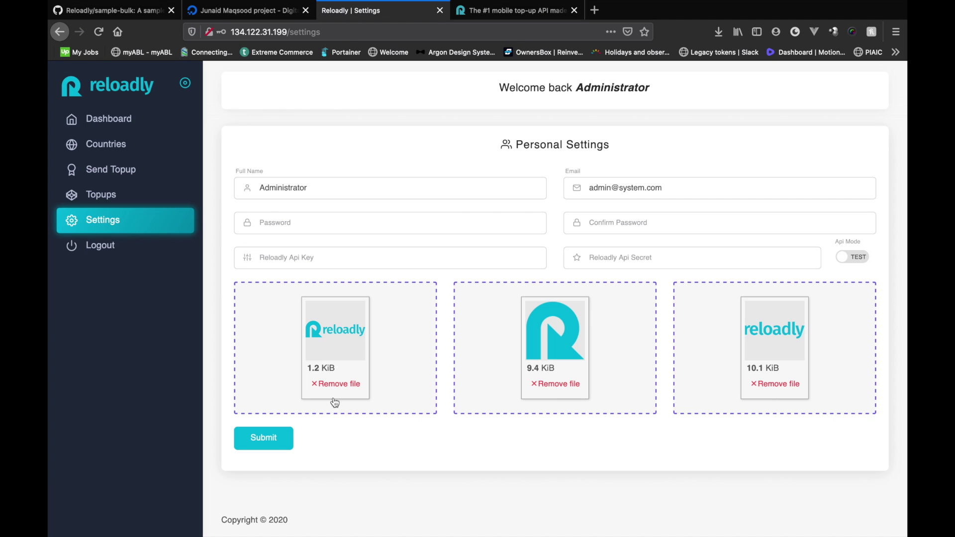
pyautogui.click(316, 257)
pyautogui.hotkey('ctrl', 'Tab')
pyautogui.hotkey('ctrl', 'shift', 'Tab')
pyautogui.hotkey('ctrl', 'v')
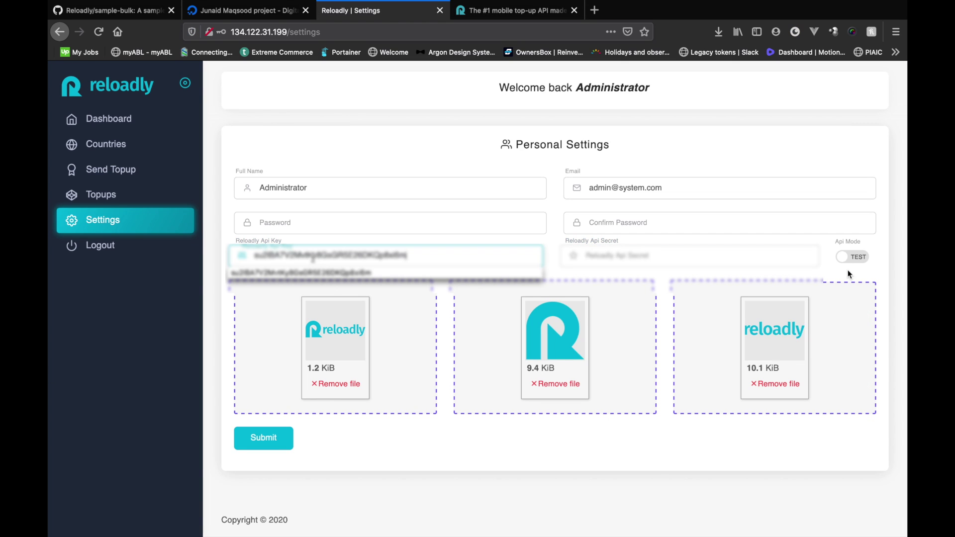
pyautogui.click(839, 254)
pyautogui.click(263, 440)
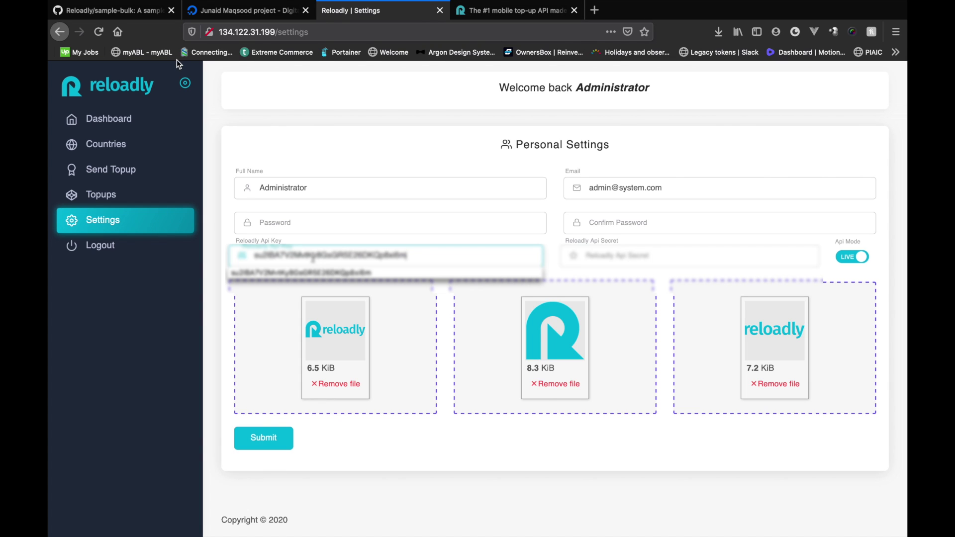
pyautogui.click(103, 118)
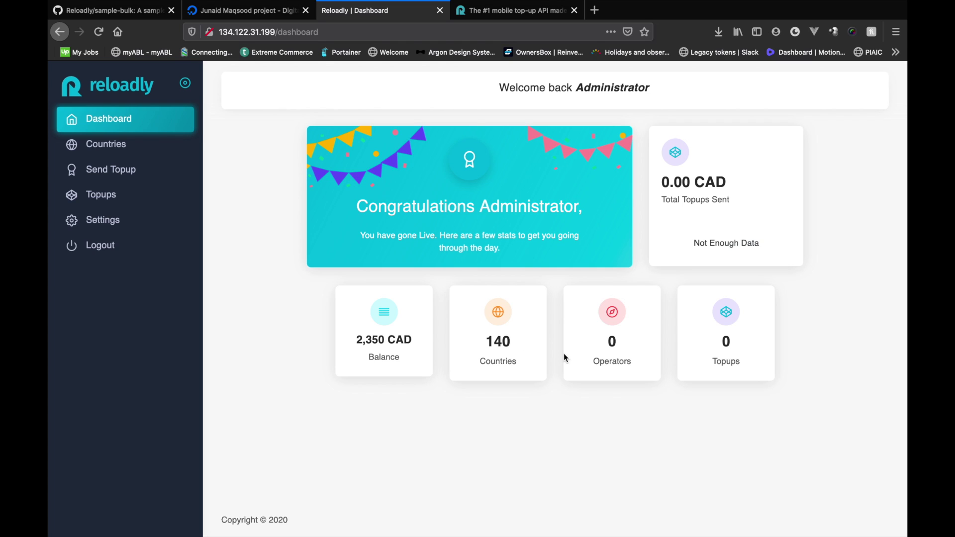
# - Check the dashboard's Operators count, then go to the Send Topup page
pyautogui.moveTo(589, 341); pyautogui.dragTo(637, 372)
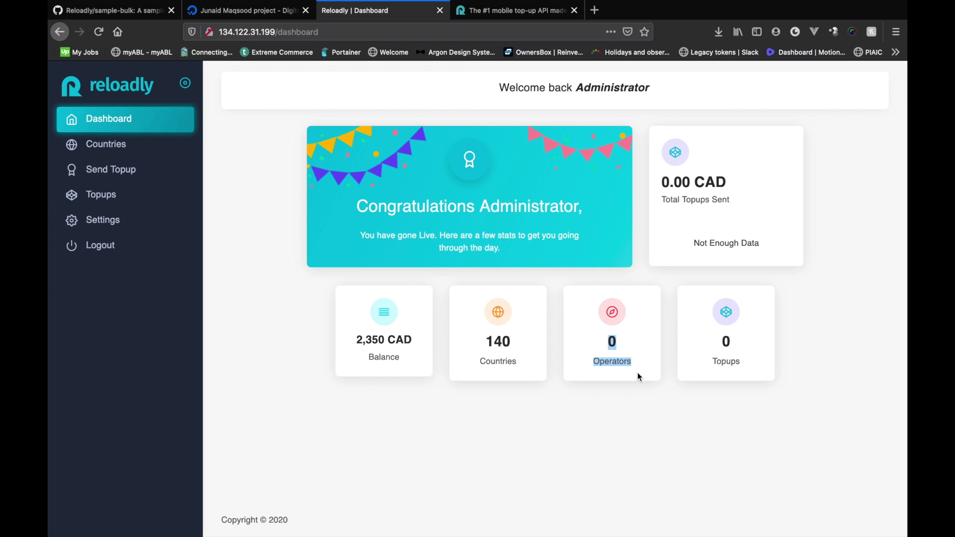
pyautogui.click(637, 372)
pyautogui.moveTo(643, 372); pyautogui.dragTo(580, 330)
pyautogui.click(582, 319)
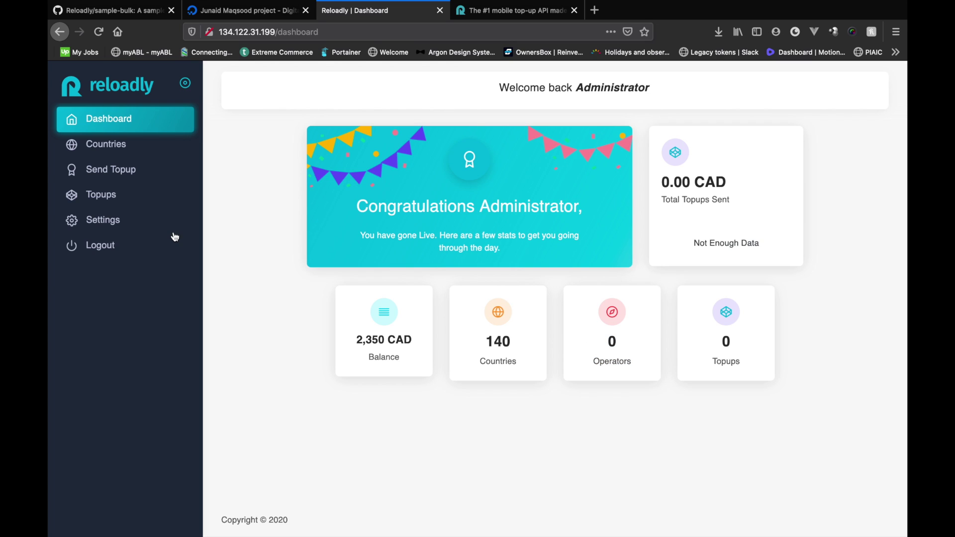
pyautogui.moveTo(672, 335); pyautogui.dragTo(646, 386)
pyautogui.click(124, 171)
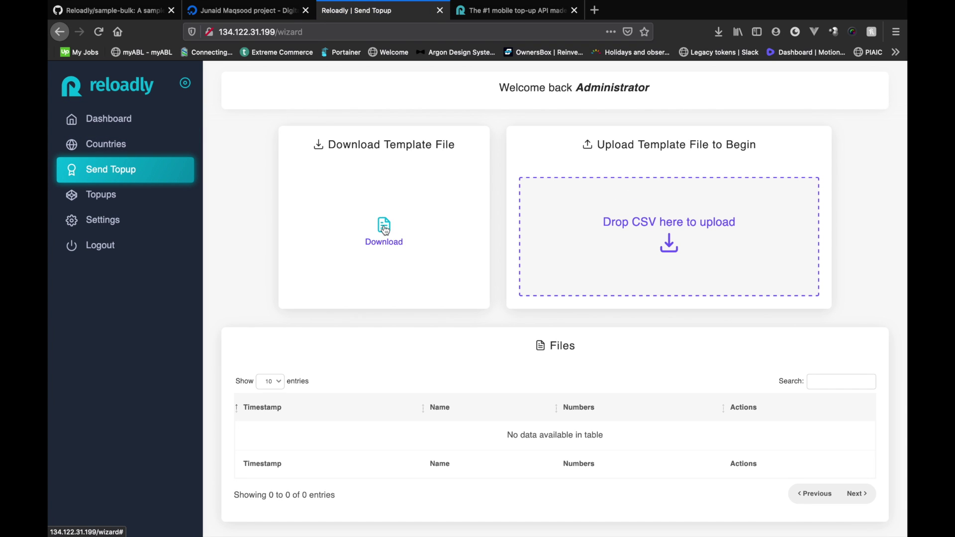
# - Download template.csv from the Send Topup page and show it in Finder's Downloads folder
pyautogui.click(385, 229)
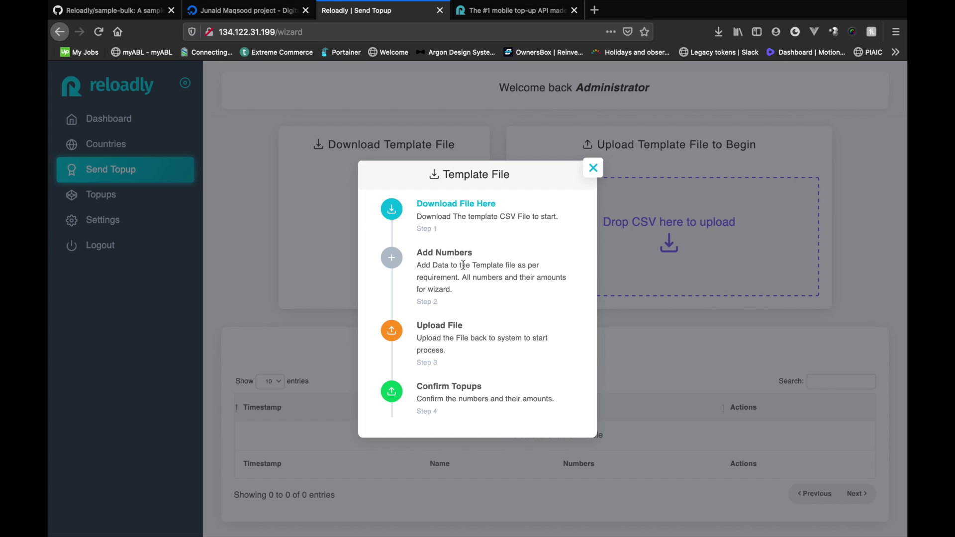
pyautogui.click(450, 206)
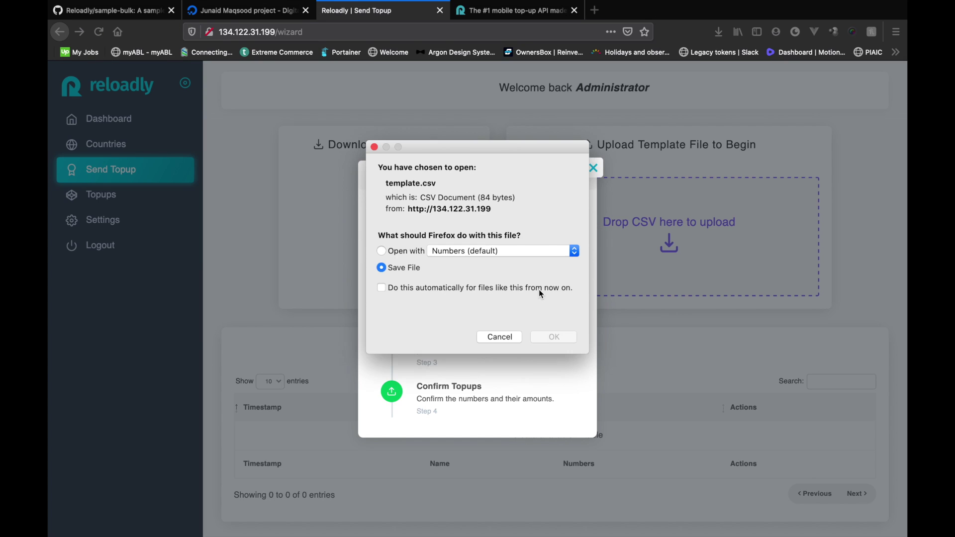
pyautogui.click(554, 318)
pyautogui.click(719, 32)
pyautogui.rightClick(669, 55)
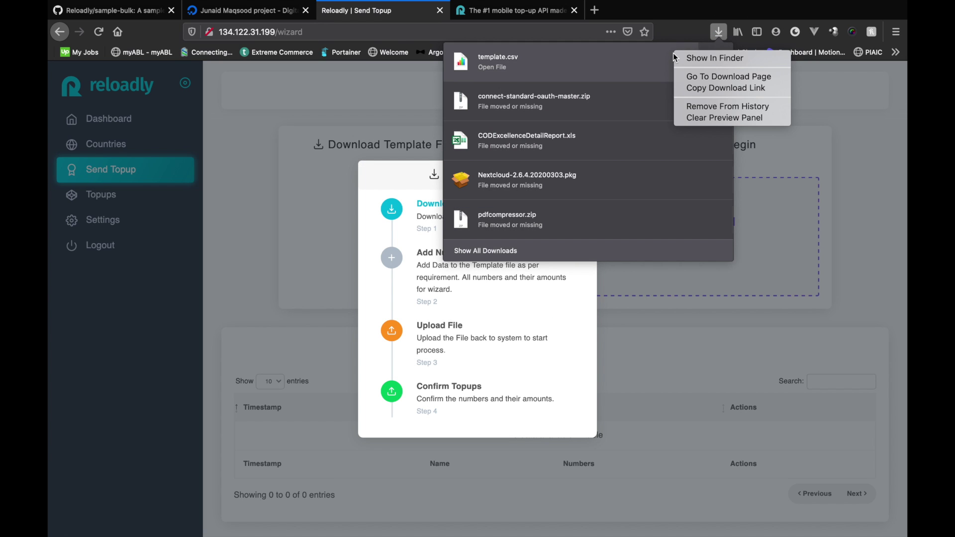
pyautogui.click(707, 83)
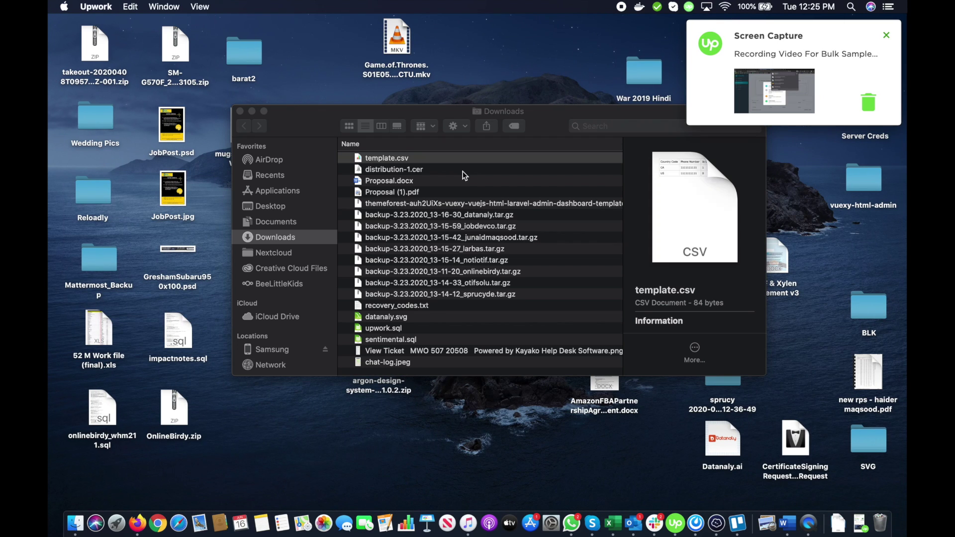
# - Open template.csv in Microsoft Excel using Finder's Open With menu
pyautogui.rightClick(390, 160)
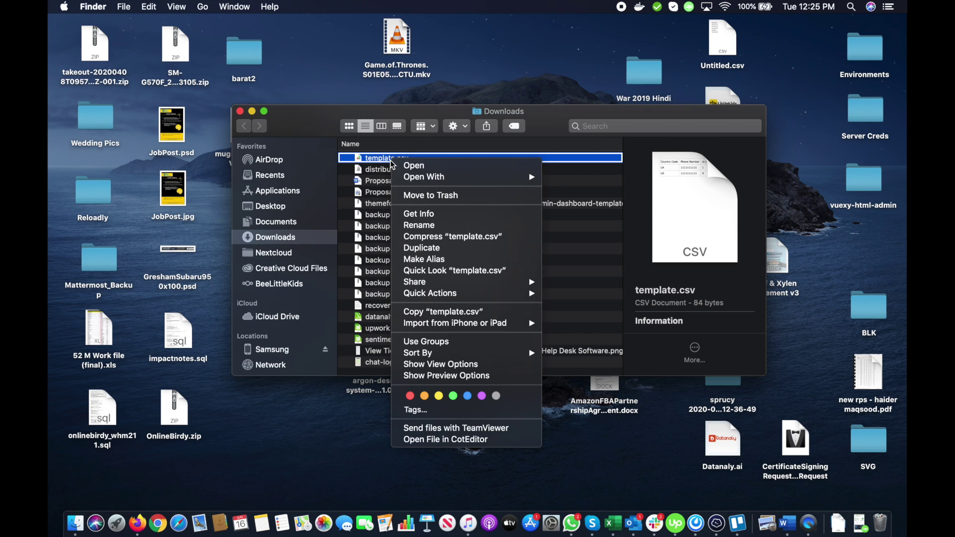
pyautogui.moveTo(441, 179)
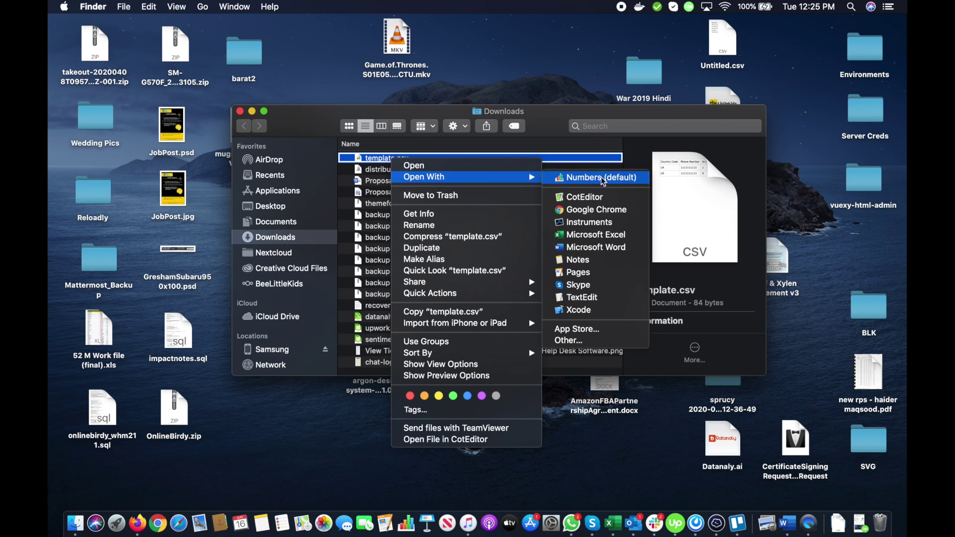
pyautogui.click(595, 235)
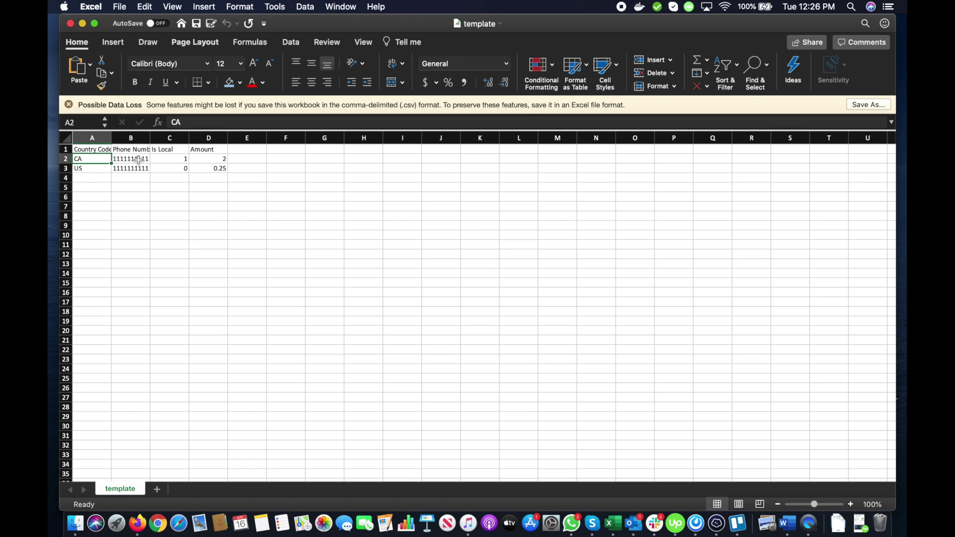
# - Review row 2's Is Local and Amount cells, then return to the Reloadly page in Firefox
pyautogui.click(188, 159)
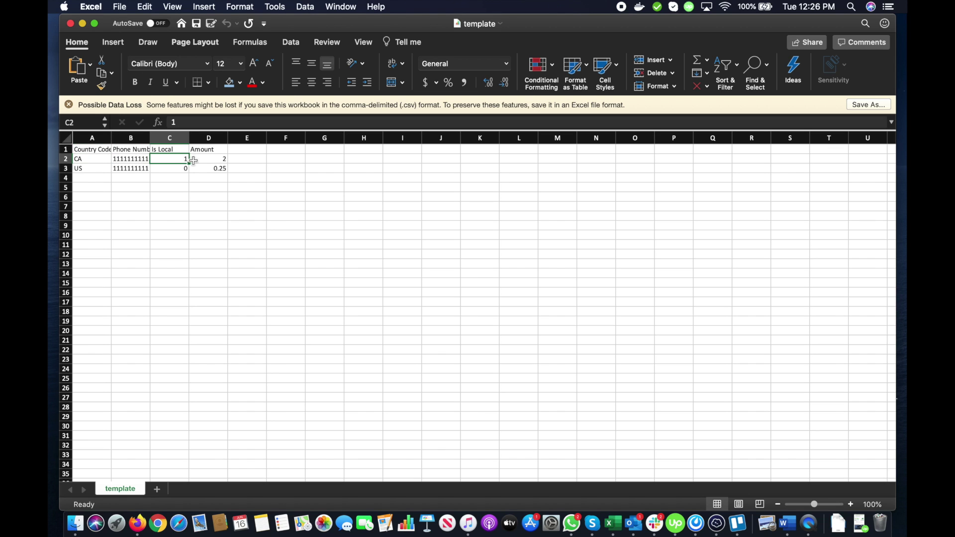
pyautogui.click(211, 159)
pyautogui.click(171, 159)
pyautogui.press('super+Tab')
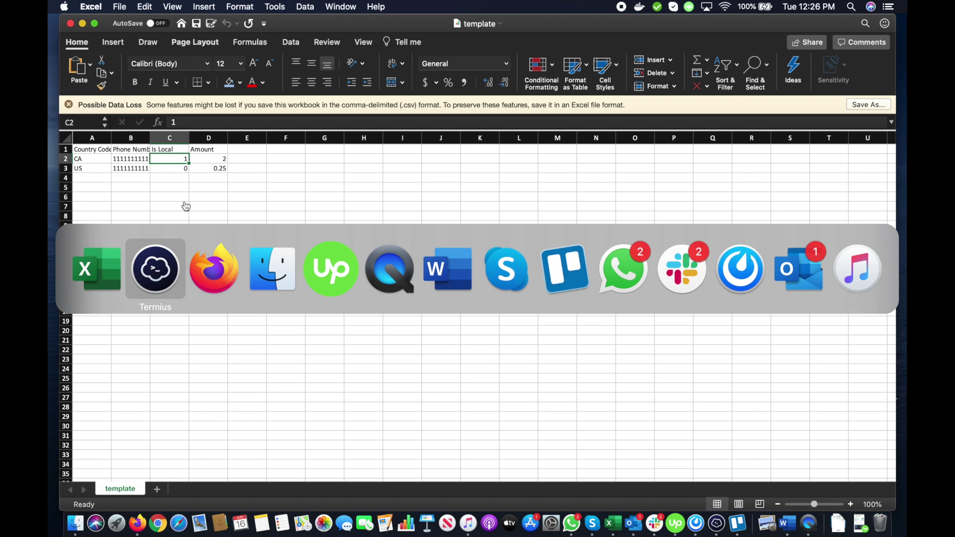
pyautogui.press('super+Tab')
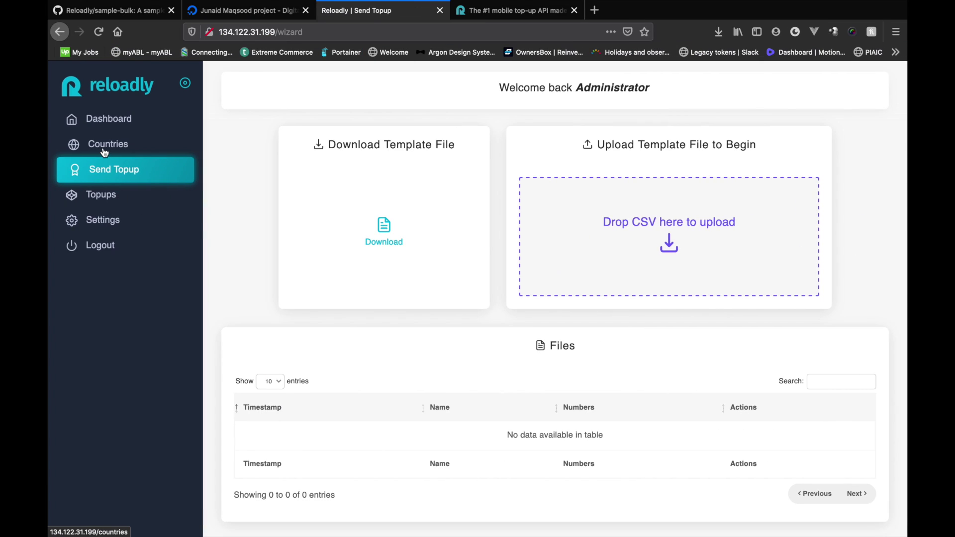
# - Open the Countries list and page through its first five pages
pyautogui.click(142, 150)
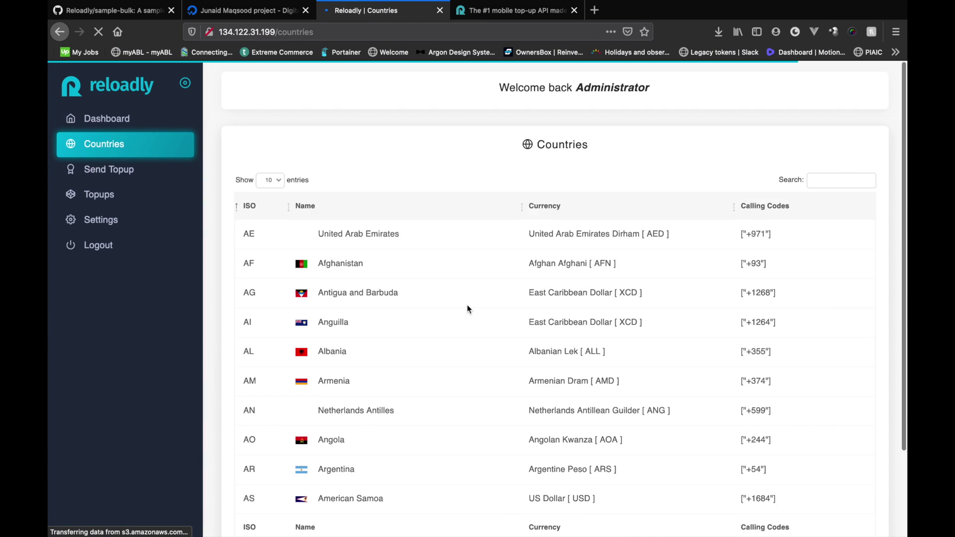
pyautogui.scroll(-3, 467, 308)
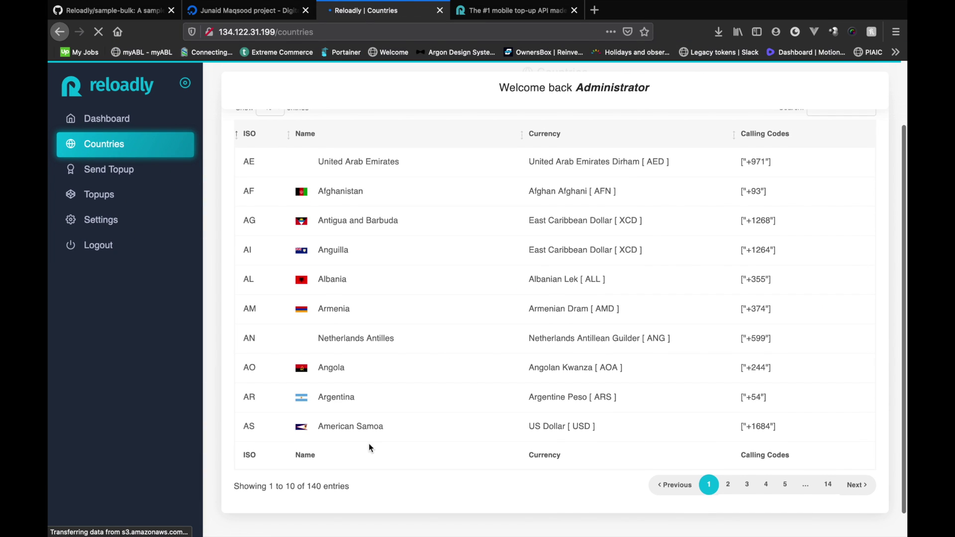
pyautogui.click(727, 485)
pyautogui.click(747, 487)
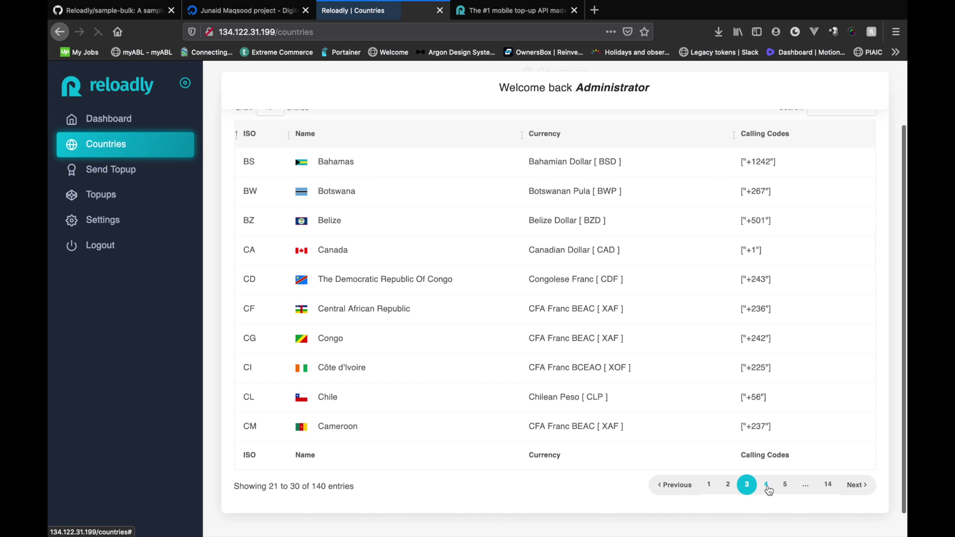
pyautogui.click(766, 486)
pyautogui.click(784, 485)
pyautogui.scroll(3, 698, 369)
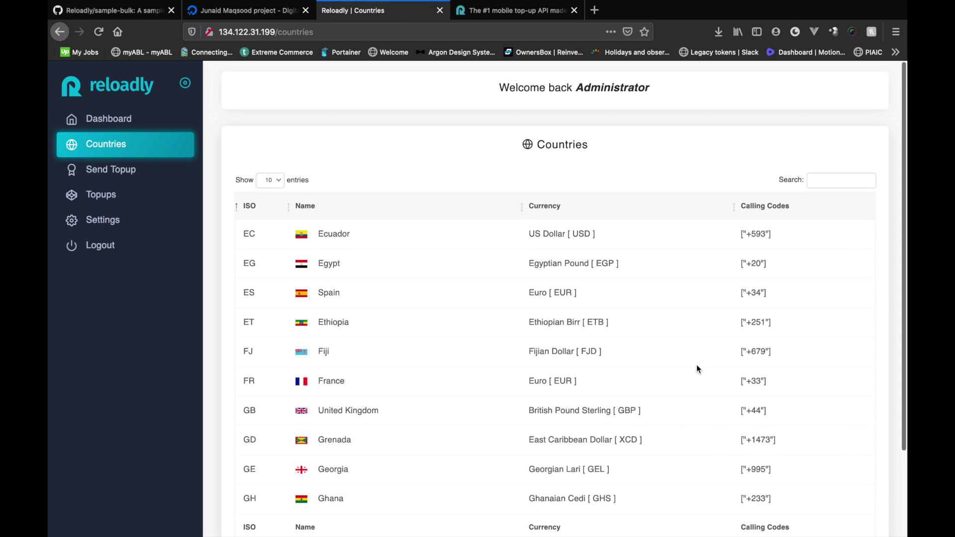
# - Search the countries for Canada and copy its ISO code CA
pyautogui.click(833, 186)
pyautogui.write('Canada')
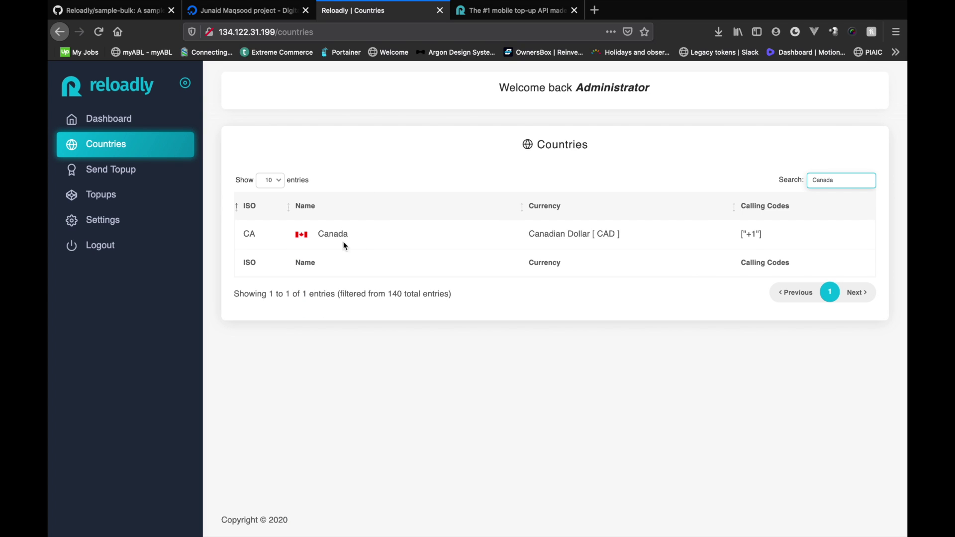
pyautogui.moveTo(243, 234); pyautogui.dragTo(254, 236)
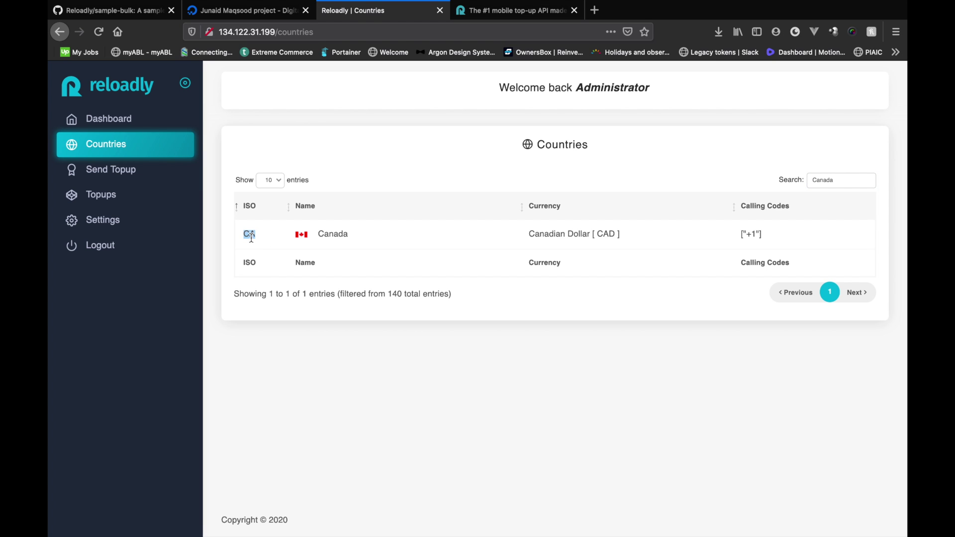
pyautogui.press('super+c')
pyautogui.press('super+Tab')
# - Fill row 2 for Canada: code CA, a Canadian phone number, Is Local 0, amount 3.5
pyautogui.click(92, 158)
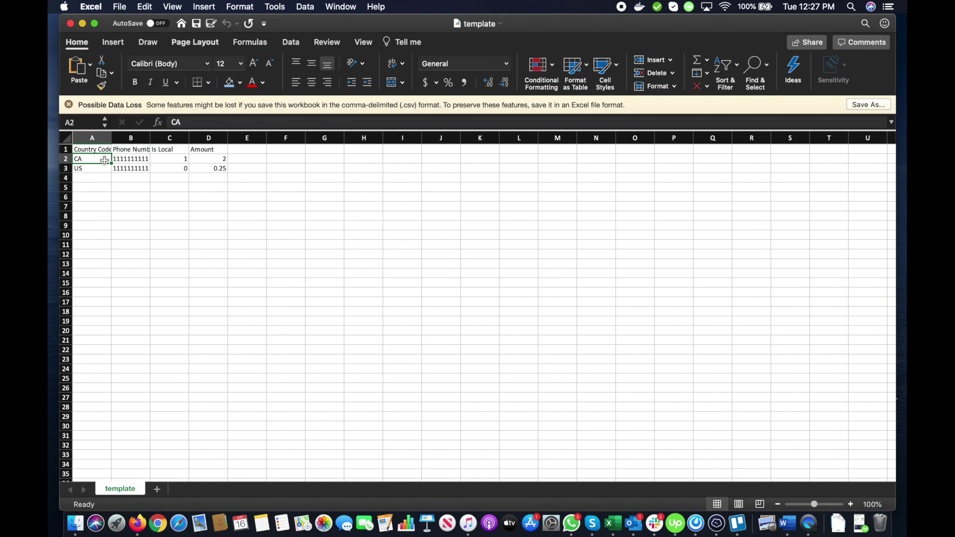
pyautogui.press('super+v')
pyautogui.click(137, 158)
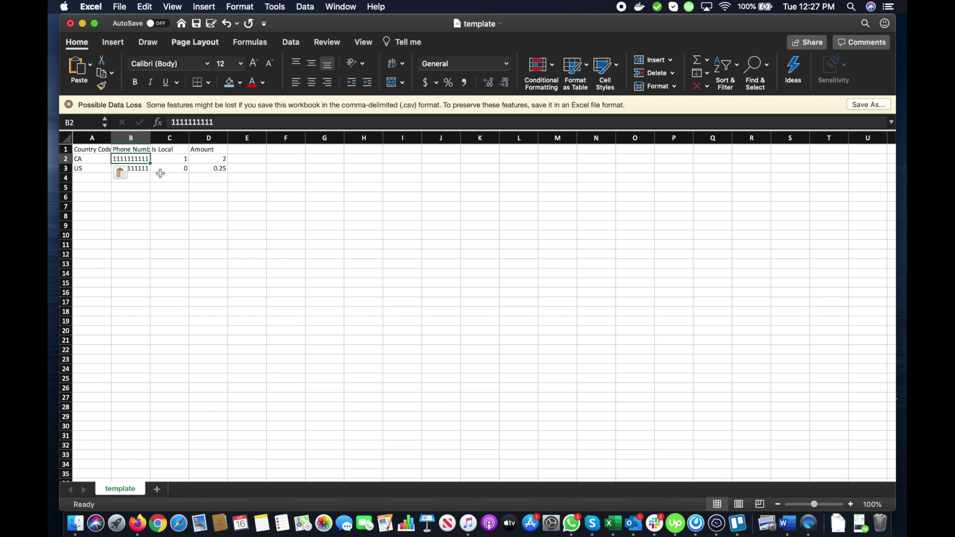
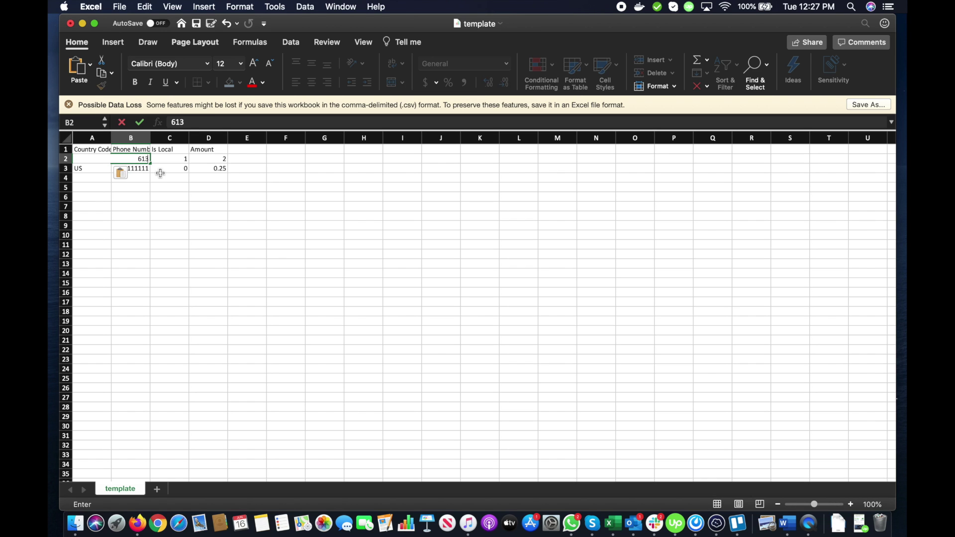
pyautogui.press('Tab')
pyautogui.write('1')
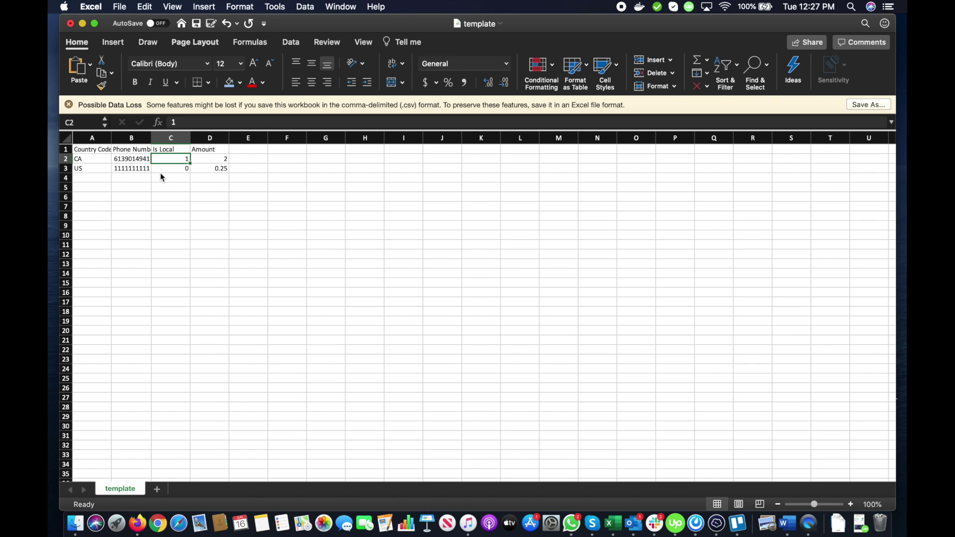
pyautogui.press('BackSpace')
pyautogui.write('0')
pyautogui.press('Tab')
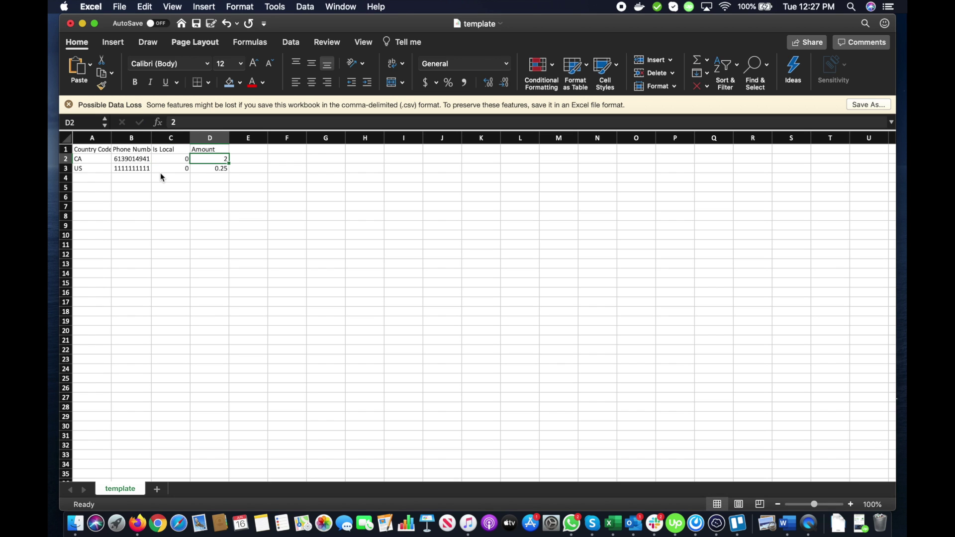
pyautogui.write('3')
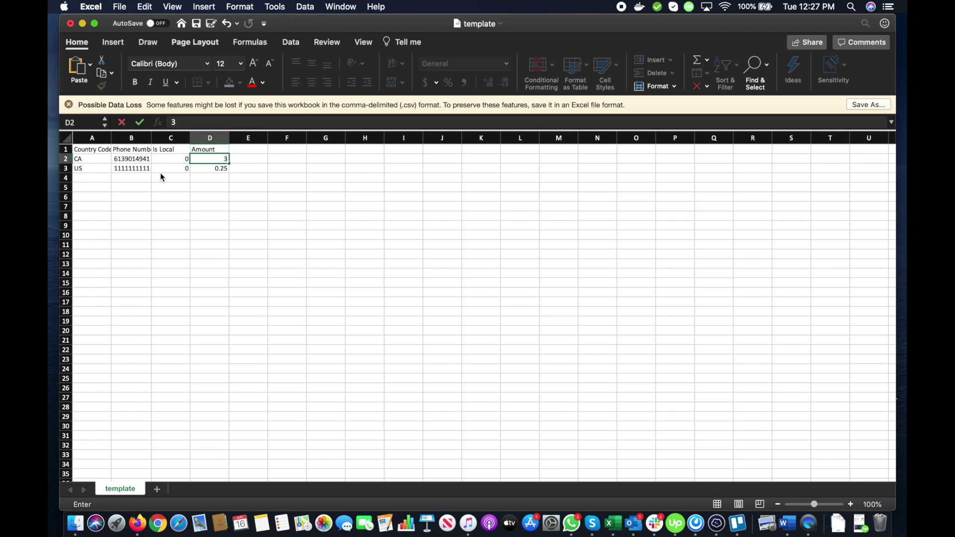
pyautogui.write('.5')
pyautogui.press('Return')
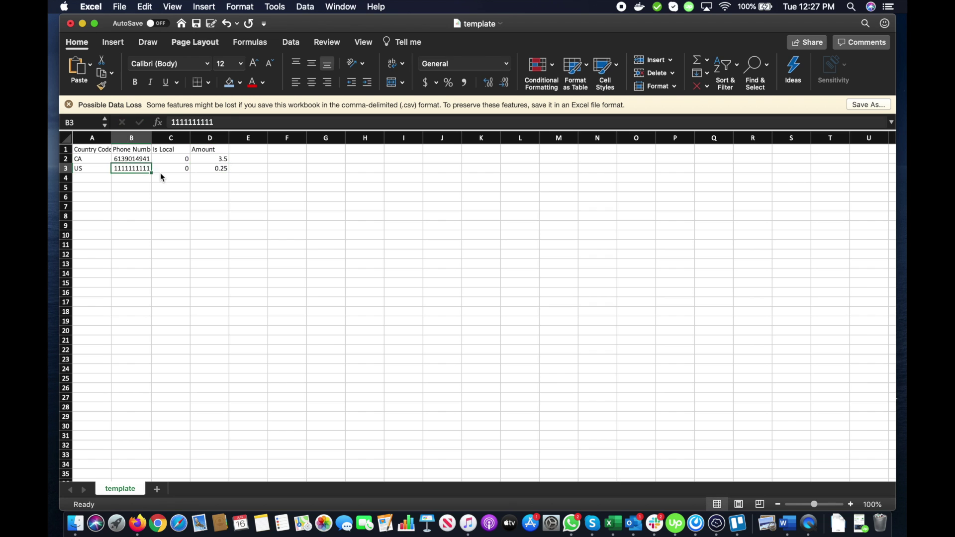
pyautogui.press('Left')
# - Search the countries list for Nigeria to get its ISO code NG
pyautogui.hotkey('ctrl', 'Right')
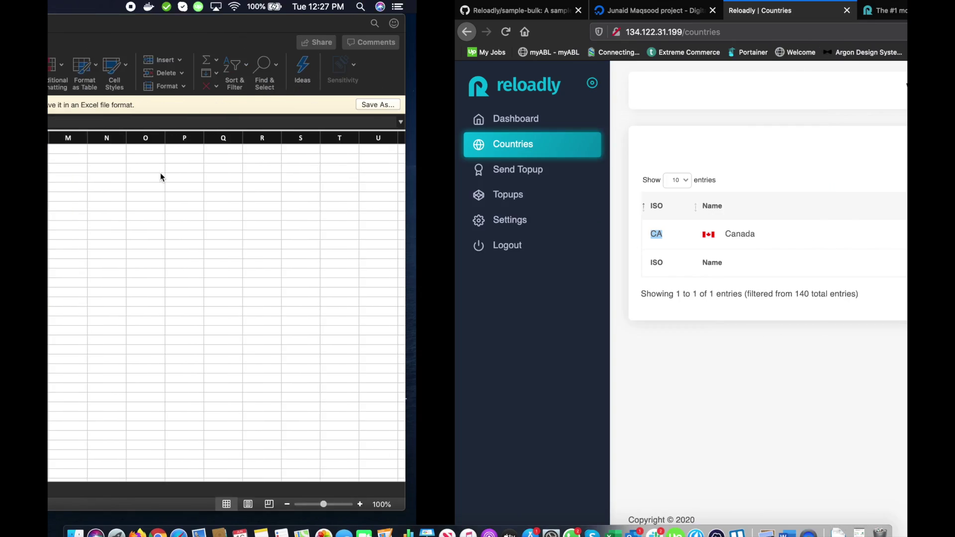
pyautogui.click(851, 180)
pyautogui.press('super+a')
pyautogui.write('Nige')
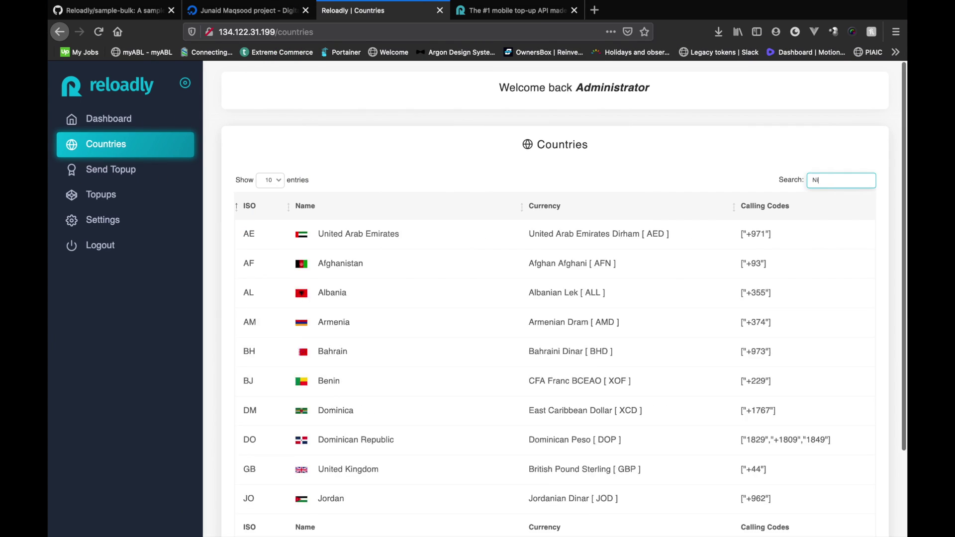
pyautogui.doubleClick(249, 264)
pyautogui.hotkey('ctrl', 'Left')
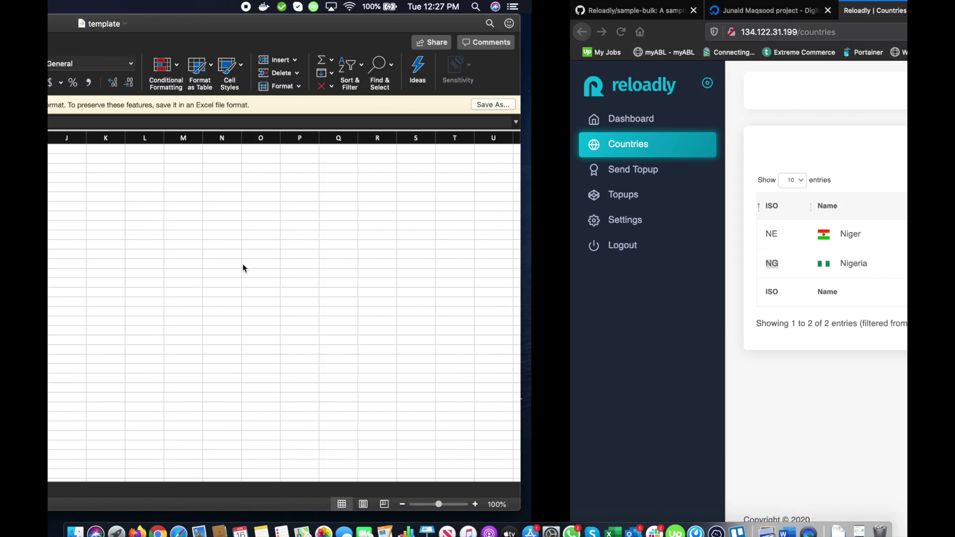
pyautogui.press('Right')
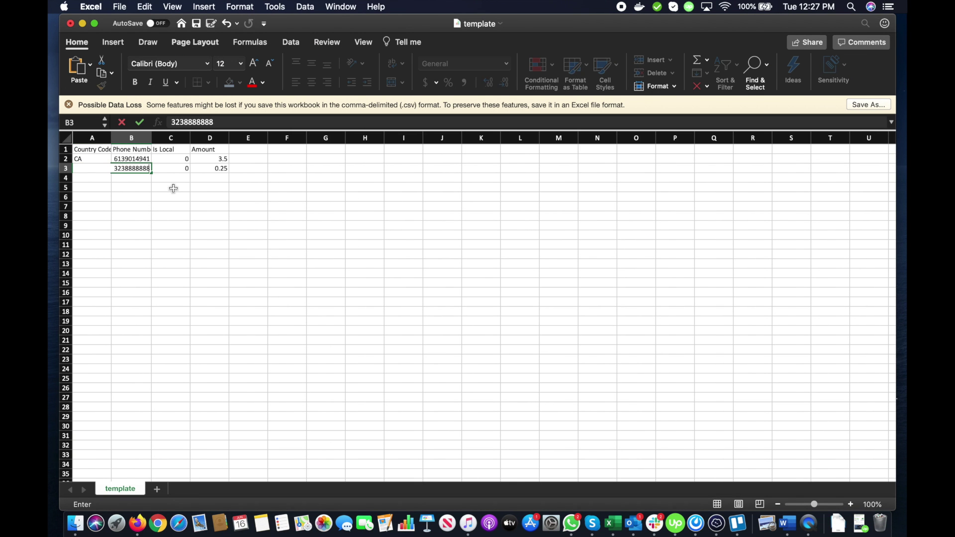
# - Fill row 3 for Nigeria with a Nigerian phone number, Is Local 1 and amount 500
pyautogui.press('Tab')
pyautogui.write('1')
pyautogui.press('Tab')
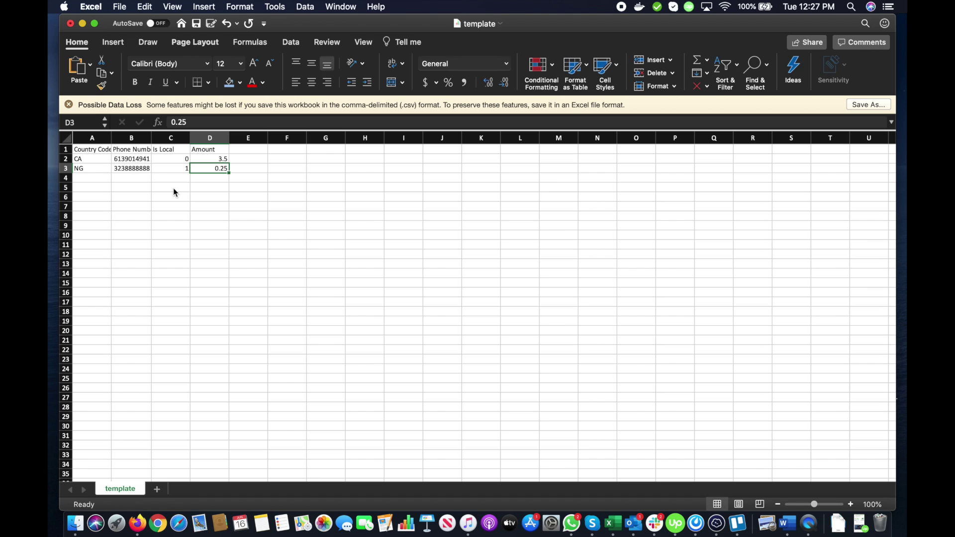
pyautogui.write('500')
pyautogui.press('Return')
pyautogui.press('Left')
pyautogui.press('Left')
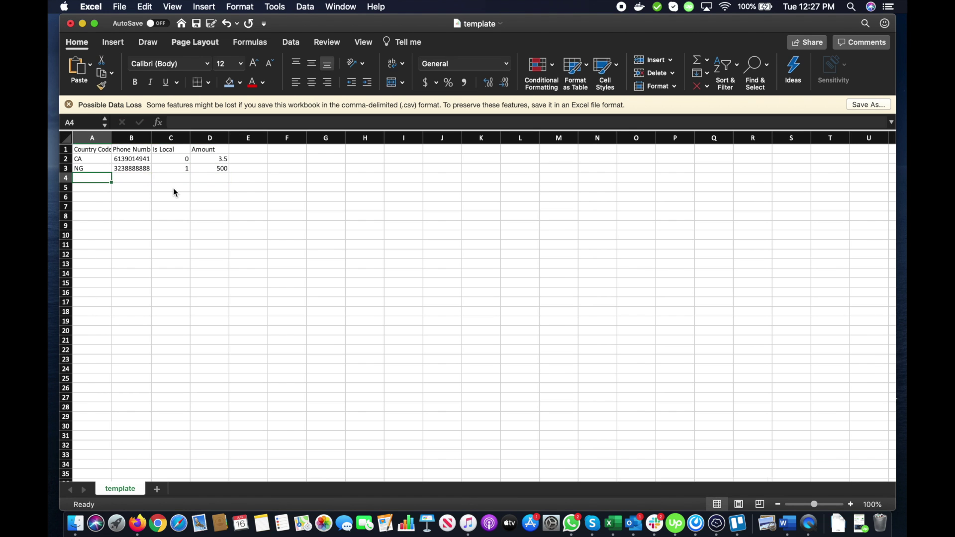
# - Search the countries list for United States to confirm its code
pyautogui.hotkey('ctrl', 'Right')
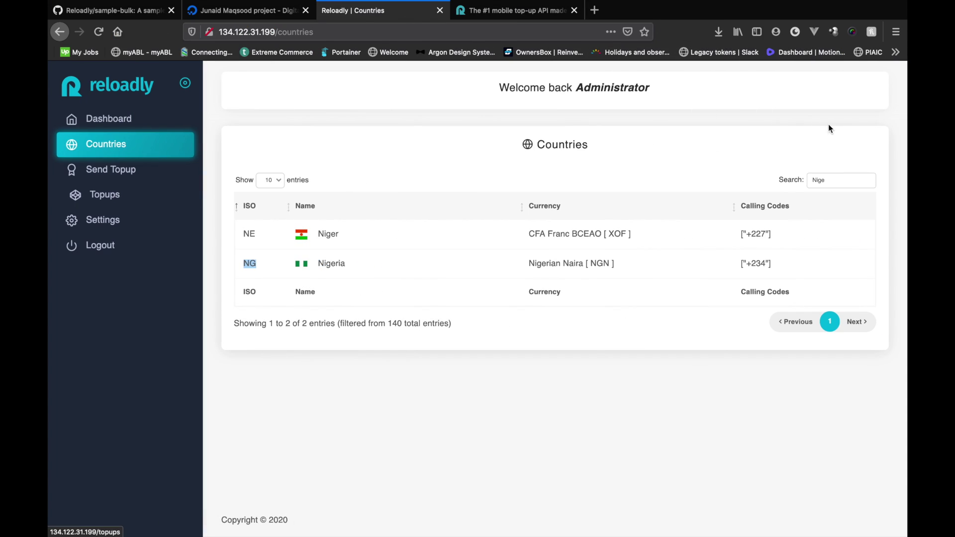
pyautogui.doubleClick(831, 180)
pyautogui.write('Un')
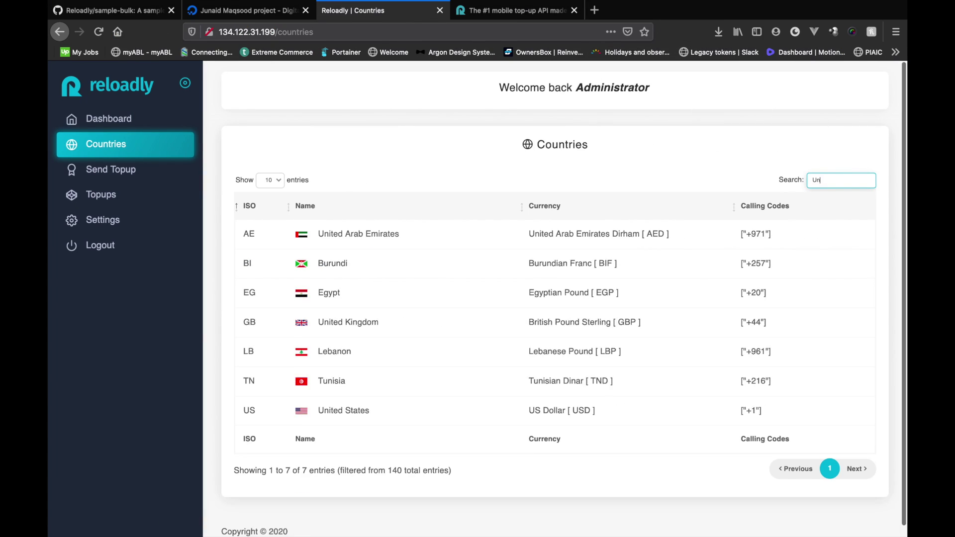
pyautogui.write('ited Sta')
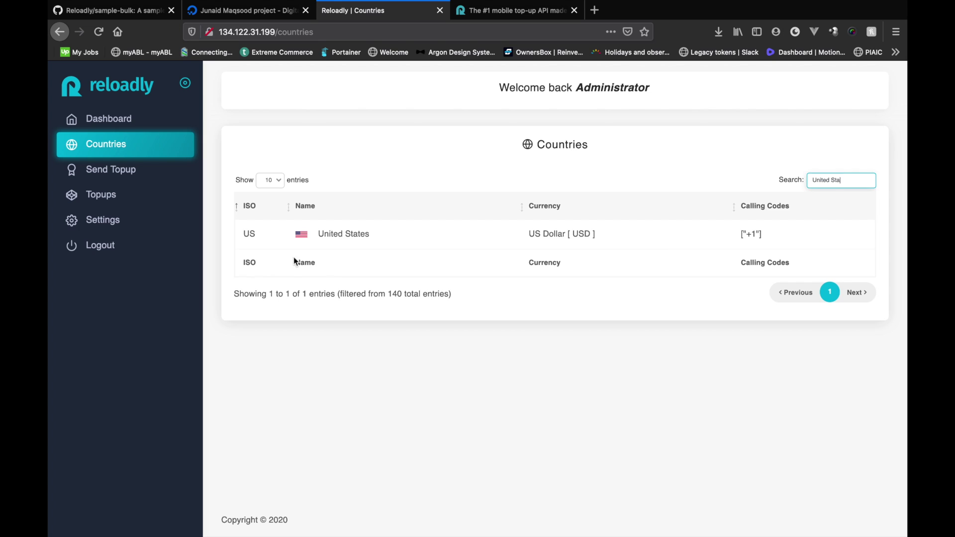
pyautogui.click(242, 230)
pyautogui.press('super+Tab')
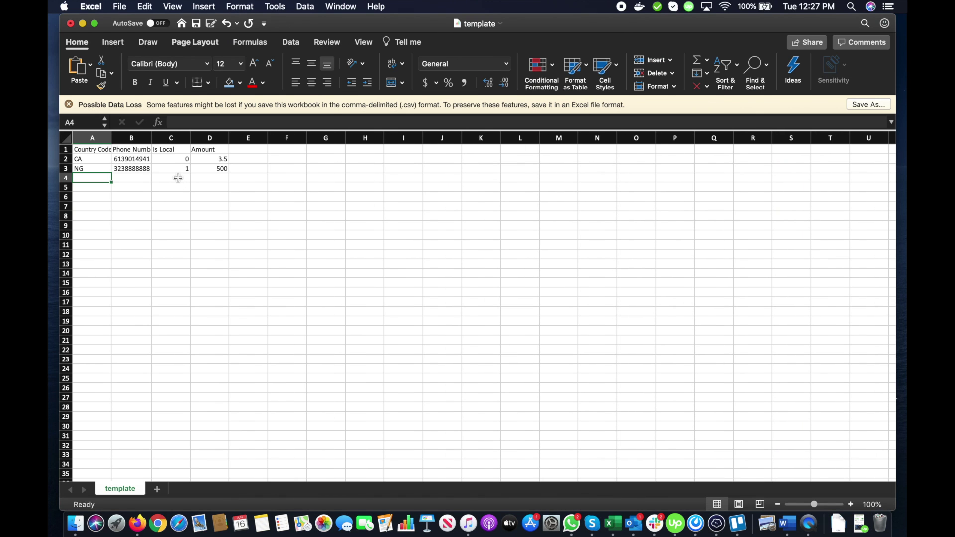
# - Fill row 4 with code US, a US phone number, Is Local 1, amount 5, and save template.csv
pyautogui.write('US')
pyautogui.press('Tab')
pyautogui.write('1')
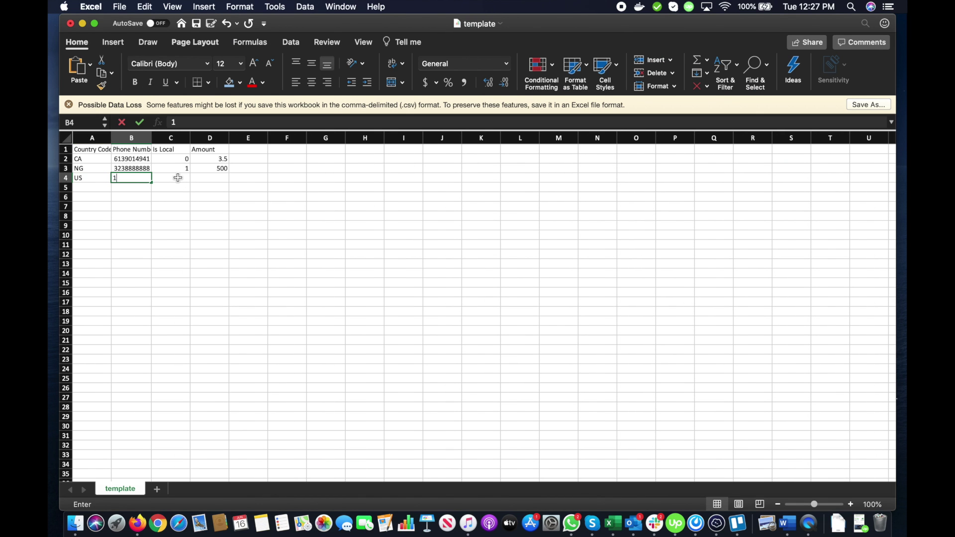
pyautogui.write('111111')
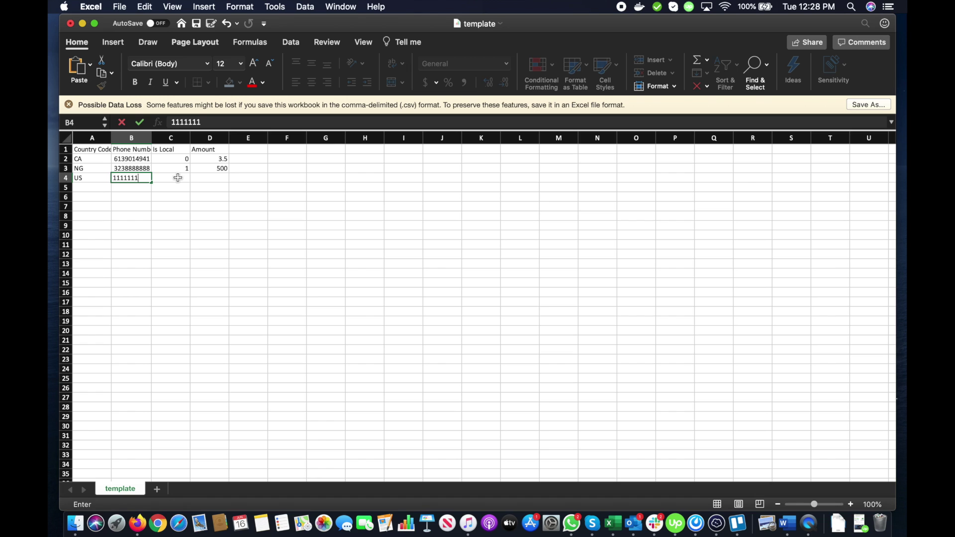
pyautogui.write('111')
pyautogui.press('Tab')
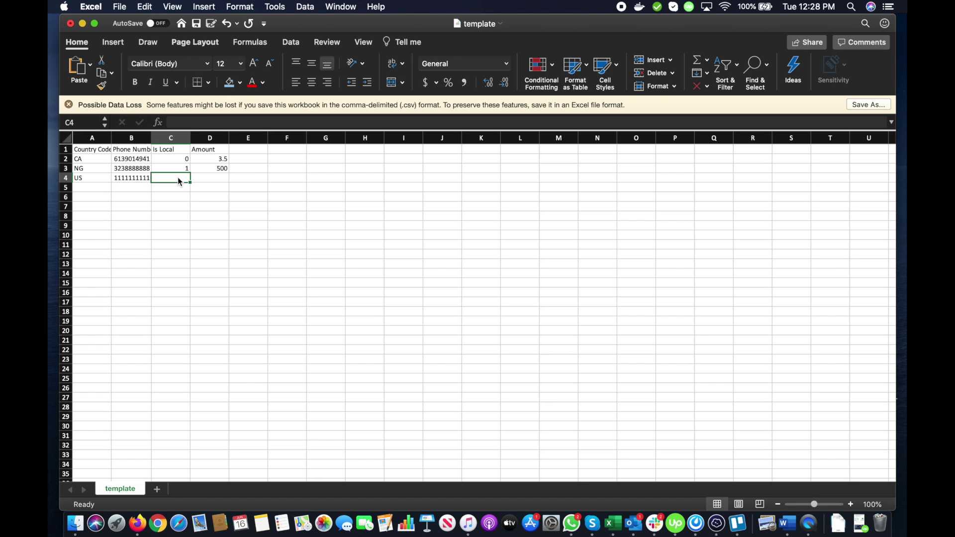
pyautogui.write('1')
pyautogui.press('Tab')
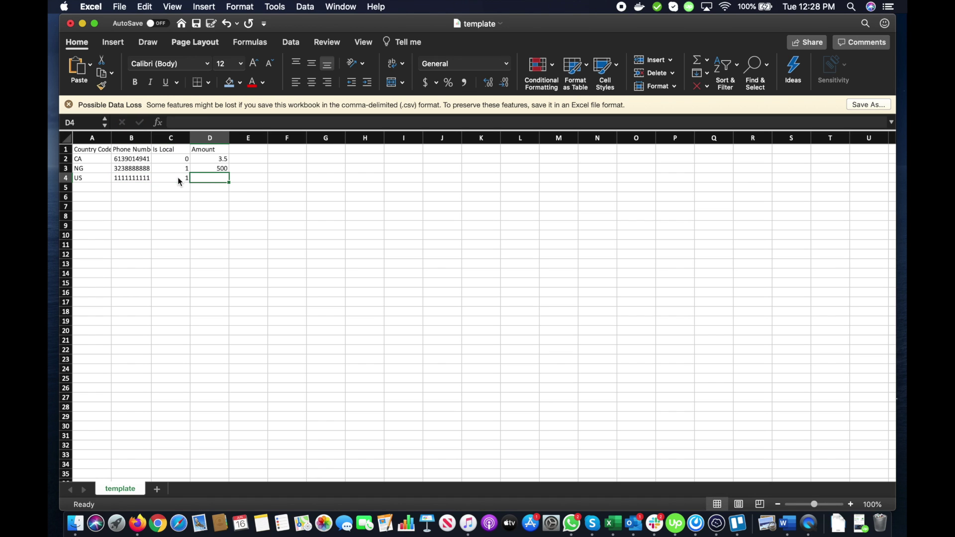
pyautogui.write('5')
pyautogui.press('Return')
pyautogui.press('super+s')
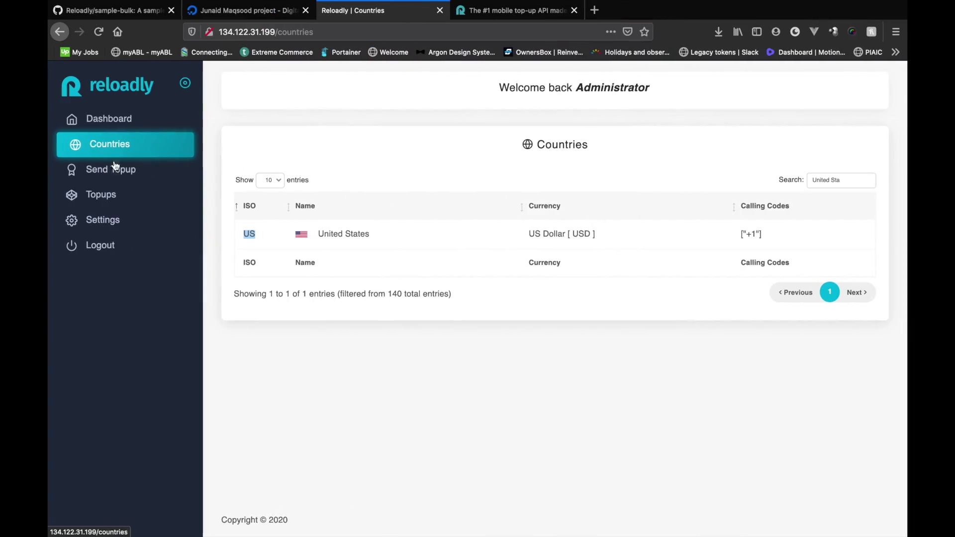
# - Upload template.csv from Downloads and reload until it shows 3 numbers ready to start
pyautogui.click(114, 167)
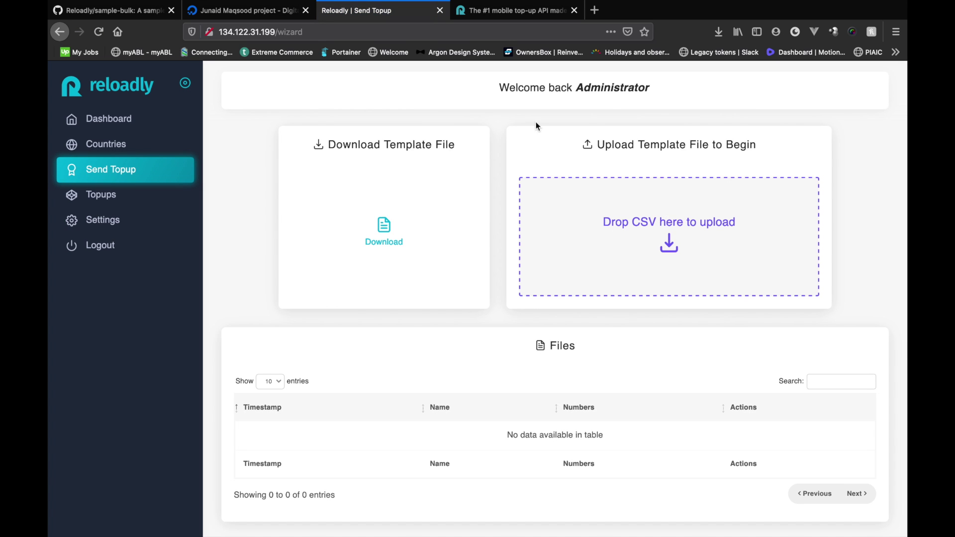
pyautogui.click(589, 172)
pyautogui.click(275, 175)
pyautogui.click(352, 254)
pyautogui.click(685, 322)
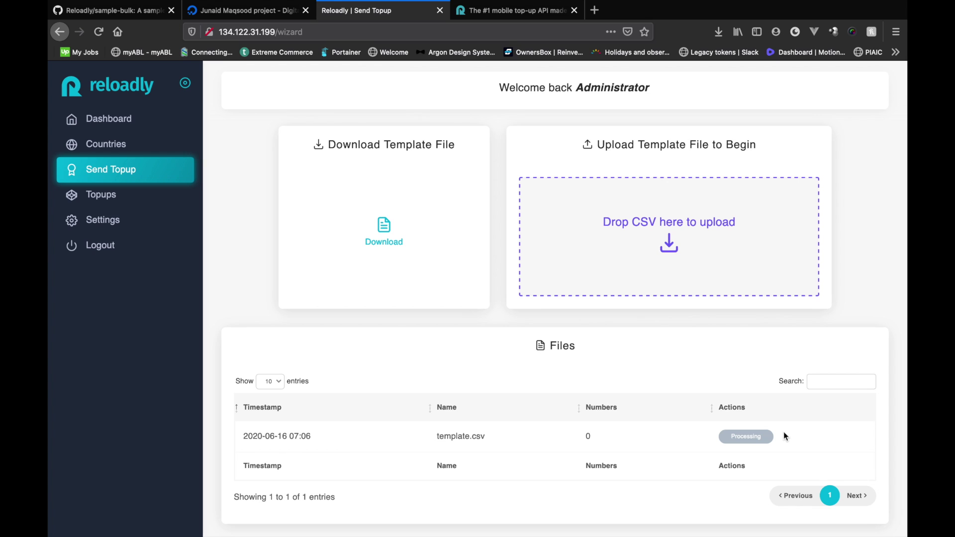
pyautogui.click(138, 165)
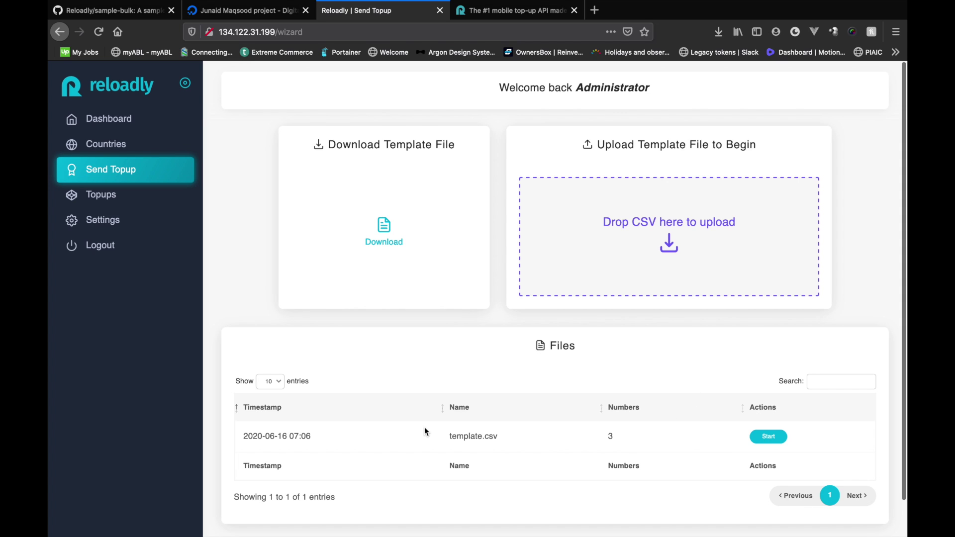
pyautogui.moveTo(440, 434); pyautogui.dragTo(531, 435)
pyautogui.click(532, 435)
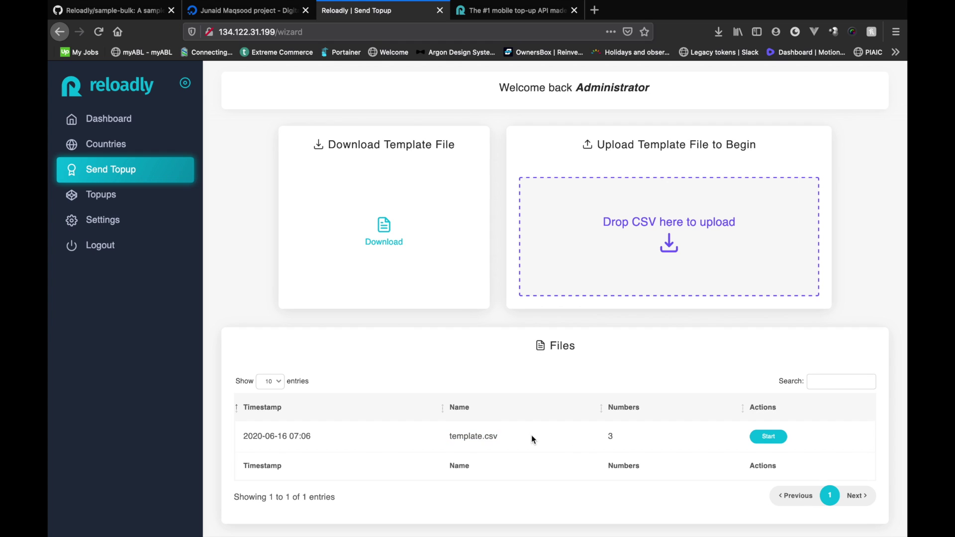
# - Start template.csv, keep Airtel Nigeria, and set the Canada row to Koodo Canada with amount 10
pyautogui.click(770, 438)
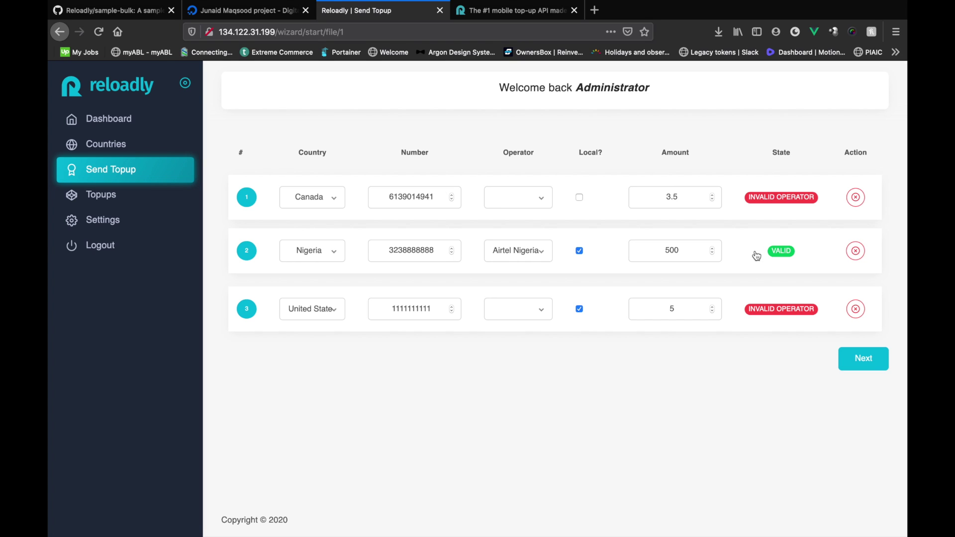
pyautogui.click(546, 254)
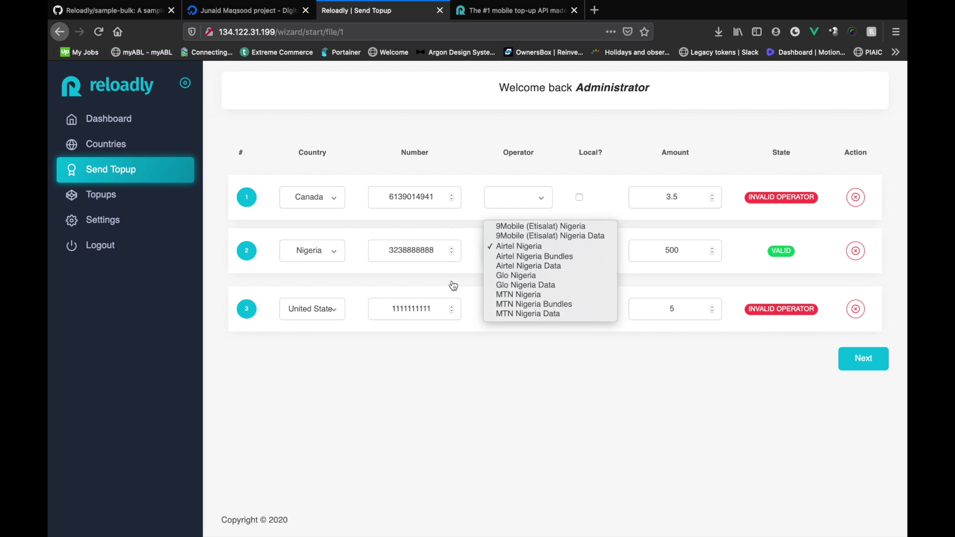
pyautogui.click(464, 376)
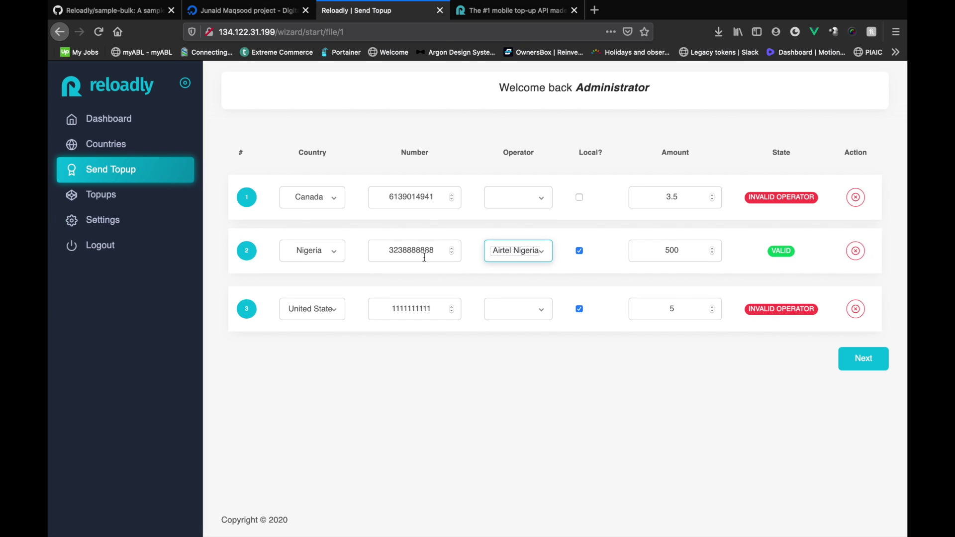
pyautogui.click(537, 200)
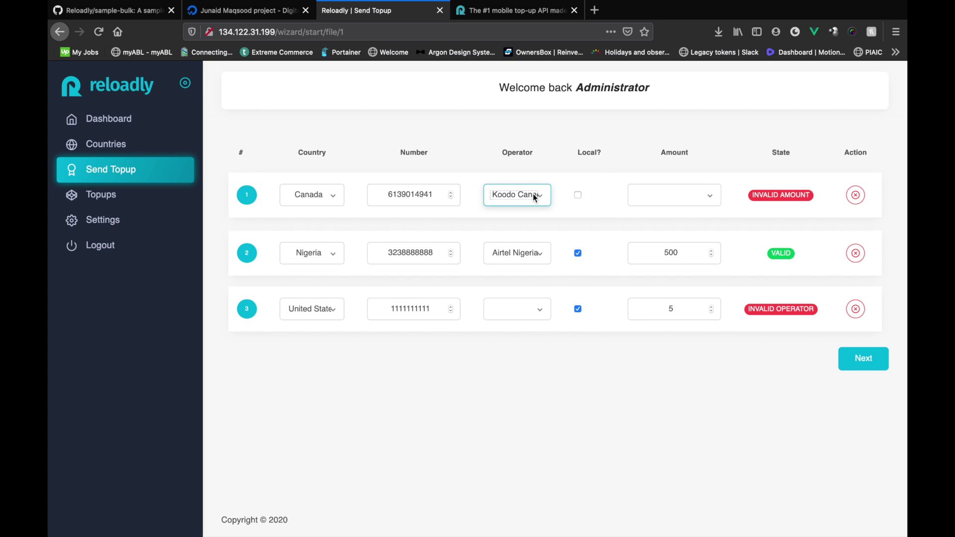
pyautogui.click(534, 198)
pyautogui.click(522, 190)
pyautogui.click(672, 195)
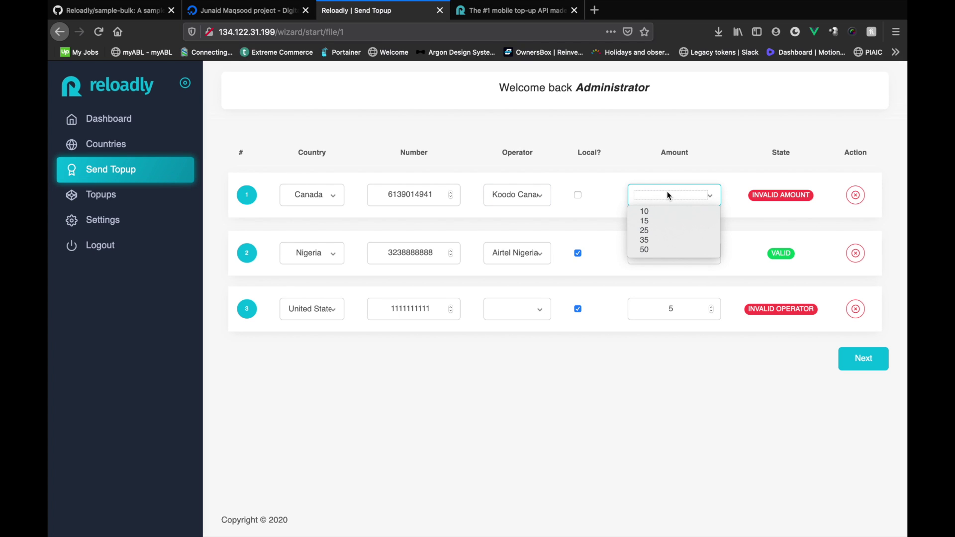
pyautogui.click(651, 213)
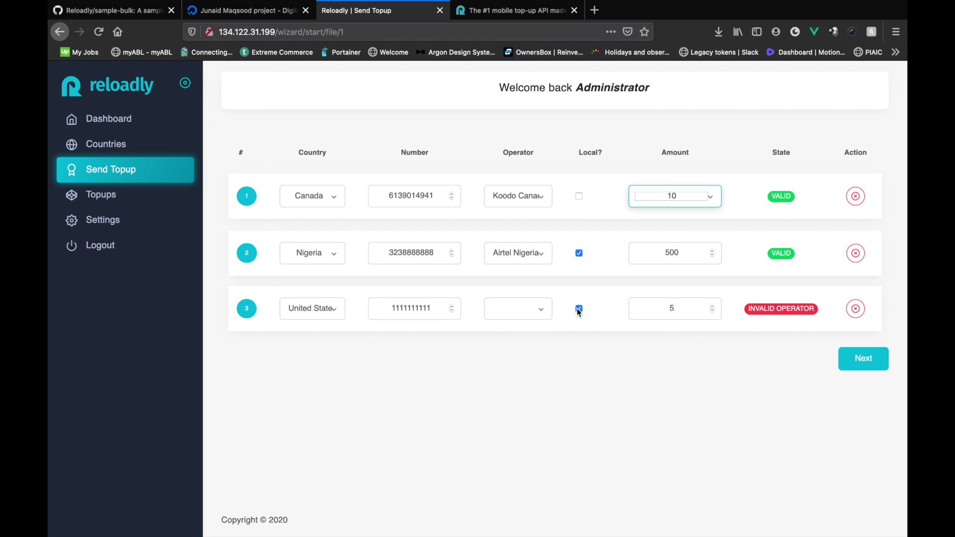
# - Set the US row to ATT USA with a 25 top-up amount
pyautogui.click(512, 308)
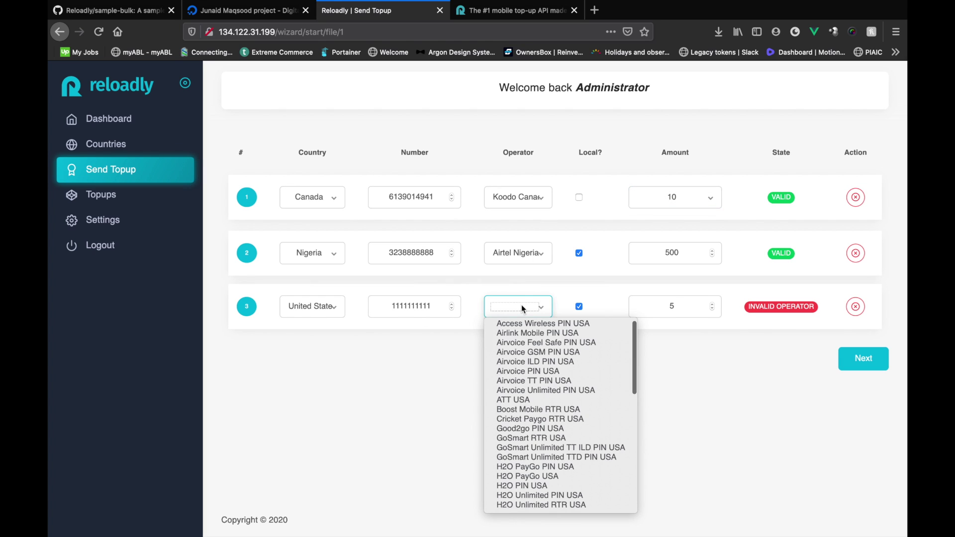
pyautogui.scroll(-2, 527, 428)
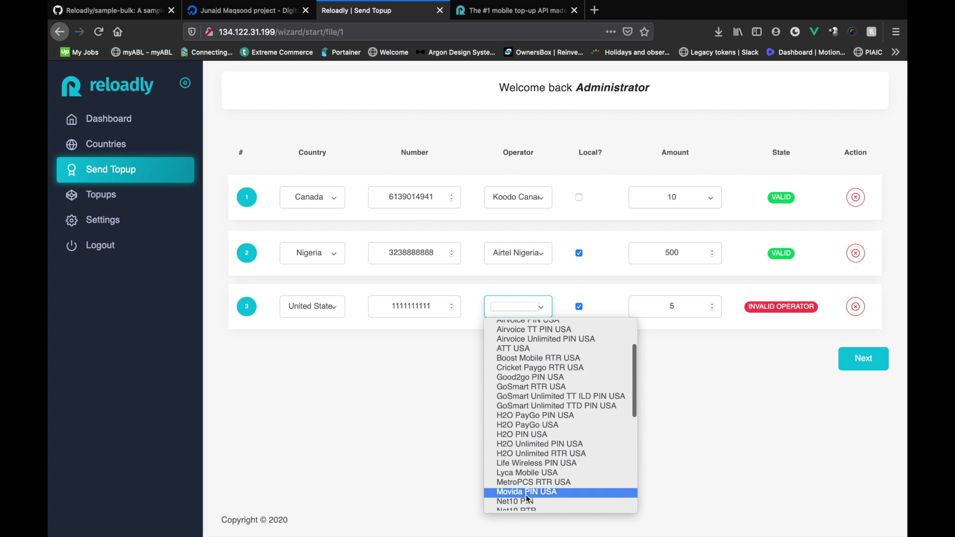
pyautogui.scroll(2, 524, 404)
pyautogui.click(522, 401)
pyautogui.click(700, 306)
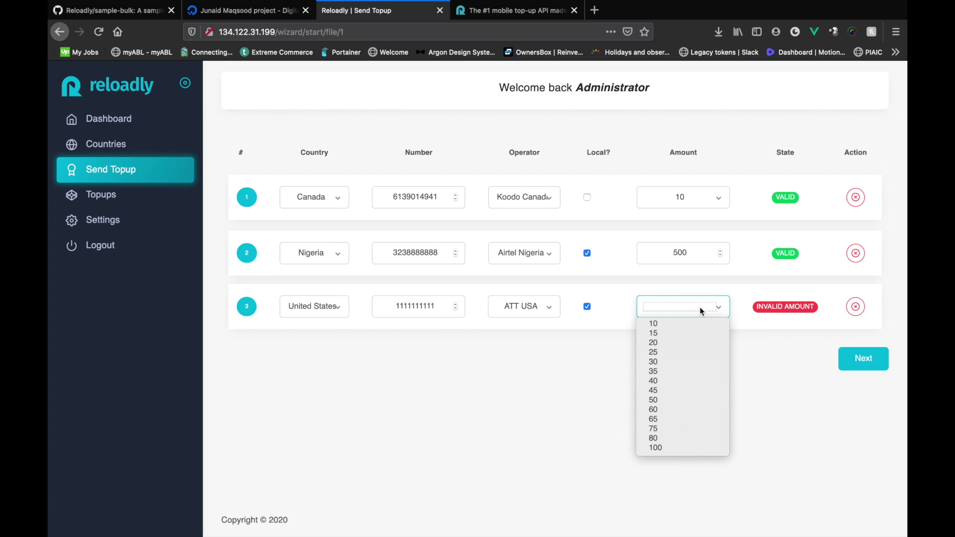
pyautogui.click(659, 351)
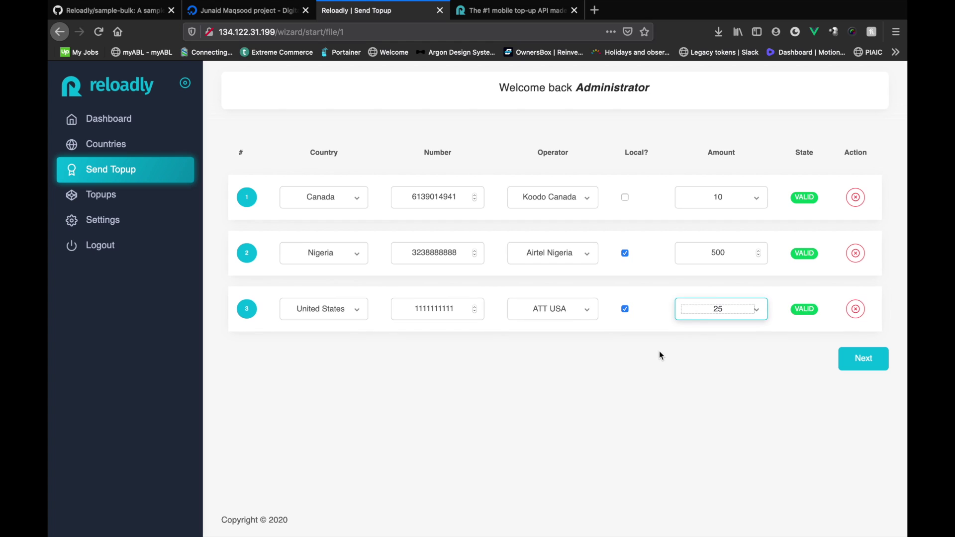
pyautogui.click(859, 359)
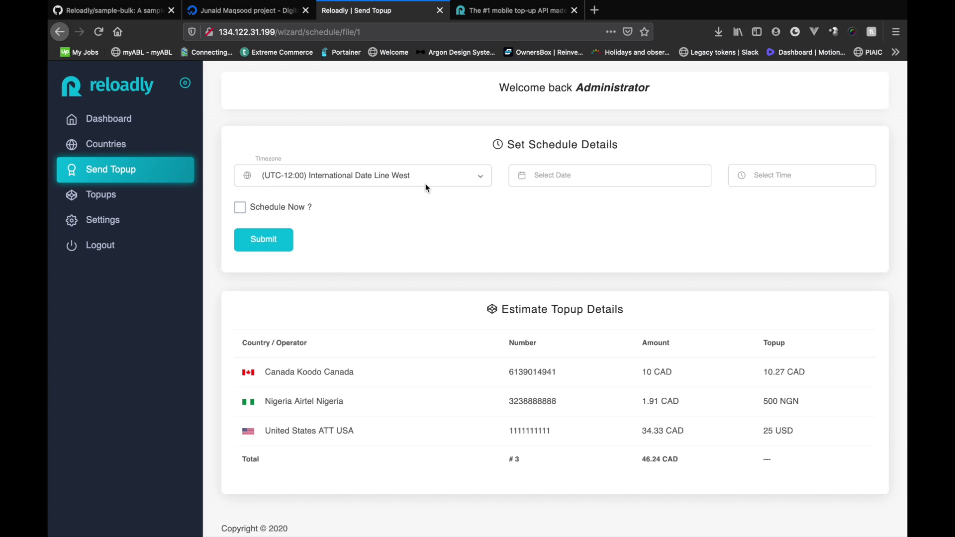
# - Review the three estimates totalling 46.24 CAD, choose Schedule Now and submit
pyautogui.scroll(-1, 426, 184)
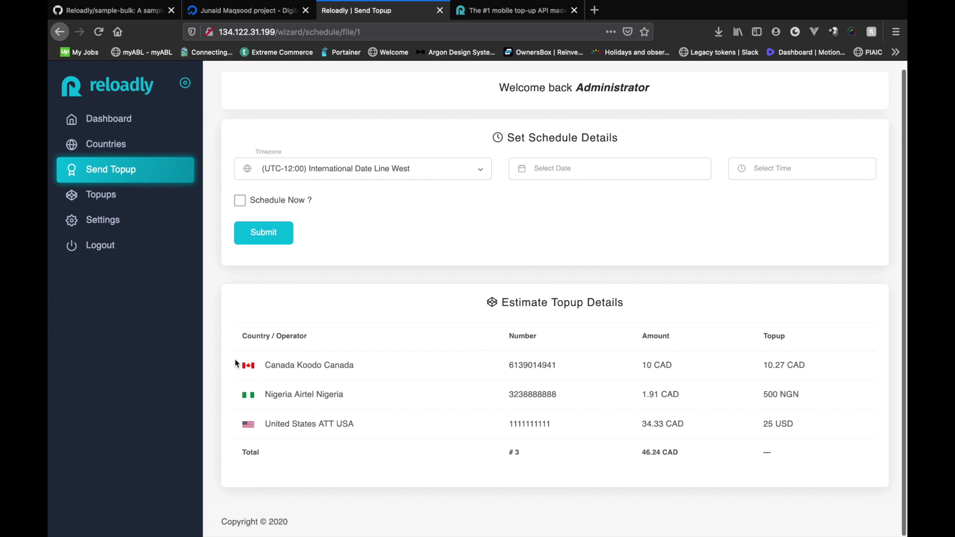
pyautogui.moveTo(235, 363); pyautogui.dragTo(779, 425)
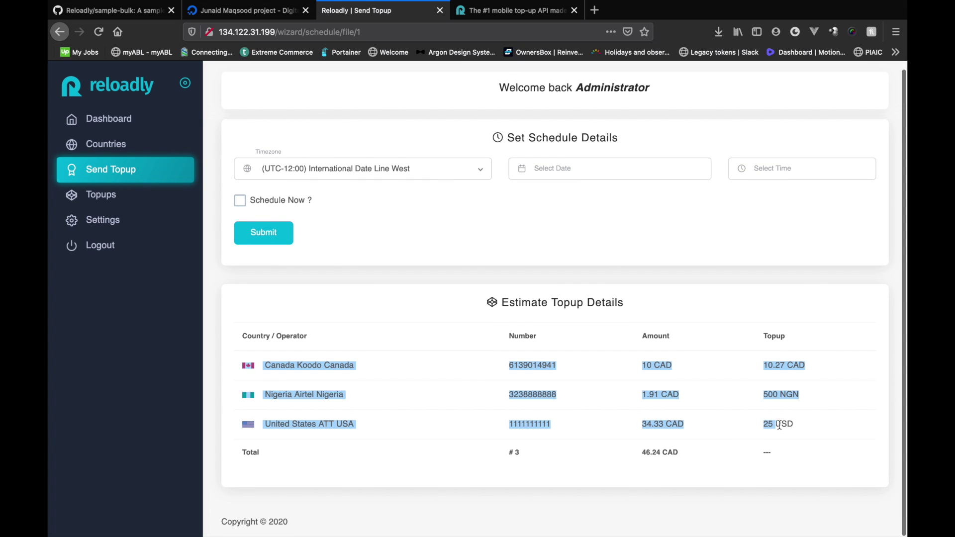
pyautogui.click(583, 430)
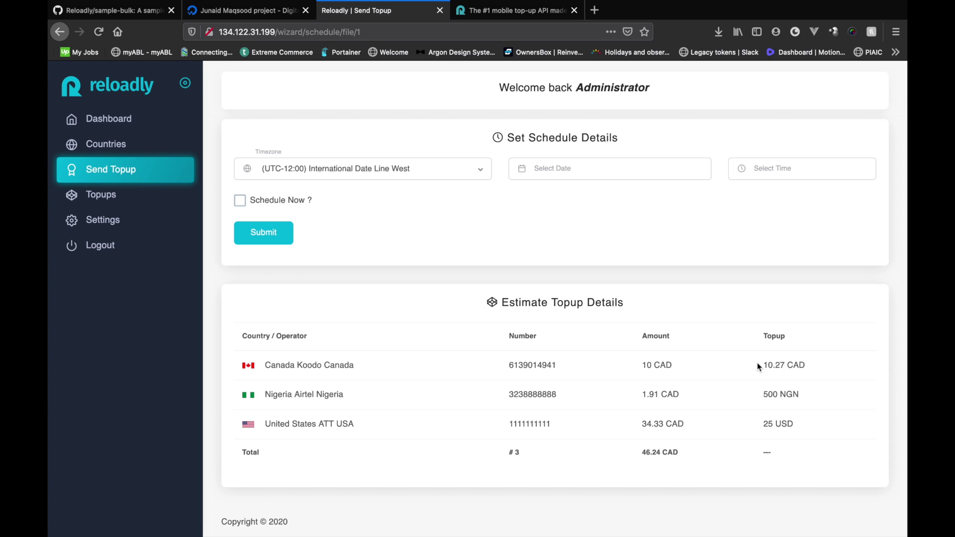
pyautogui.moveTo(757, 365); pyautogui.dragTo(810, 366)
pyautogui.click(781, 361)
pyautogui.click(428, 184)
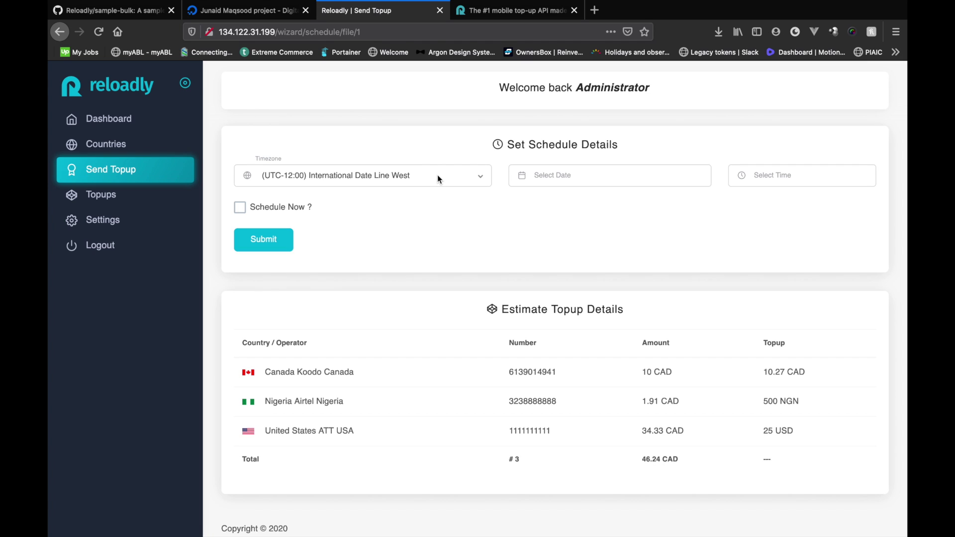
pyautogui.click(242, 211)
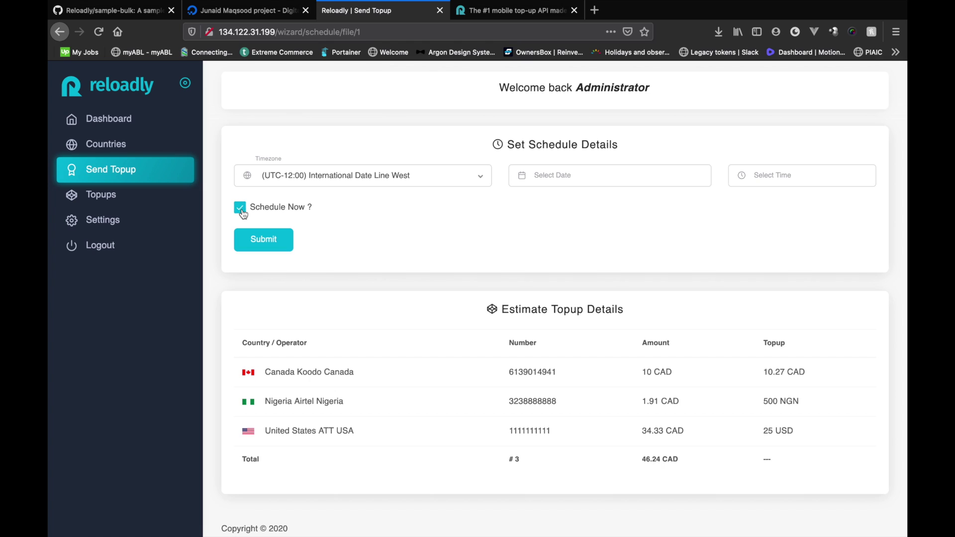
pyautogui.click(266, 241)
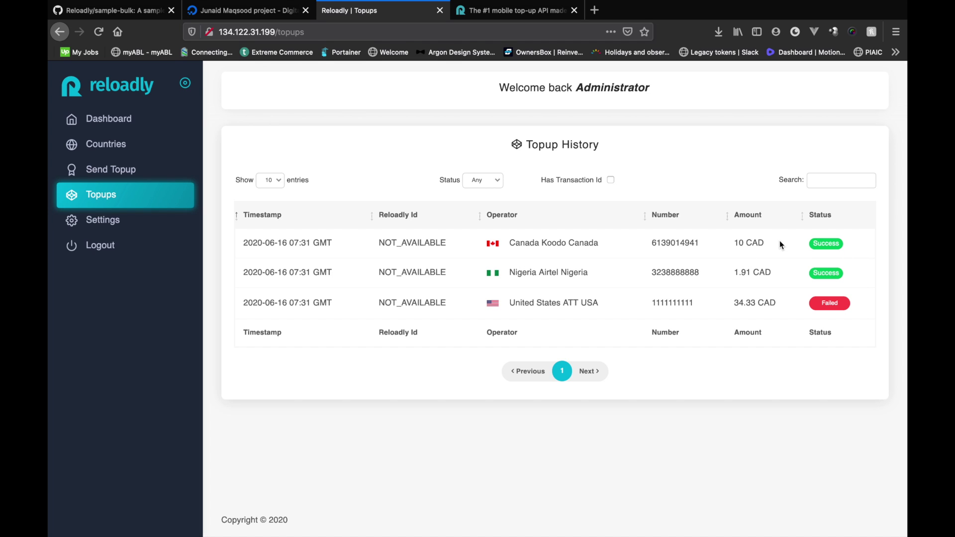
# - Check the successful Canada and Nigeria entries, then open the failed ATT USA top-up's details
pyautogui.moveTo(729, 242); pyautogui.dragTo(878, 284)
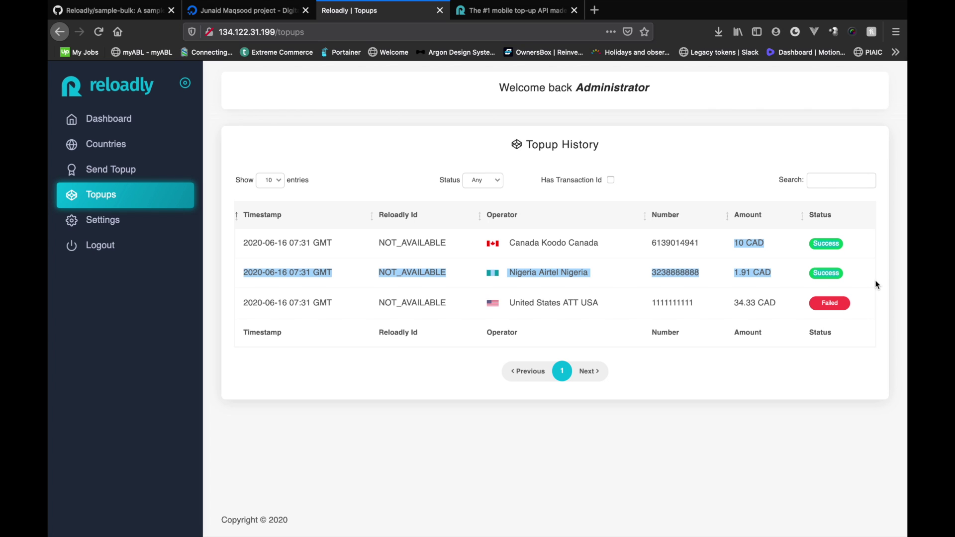
pyautogui.click(876, 281)
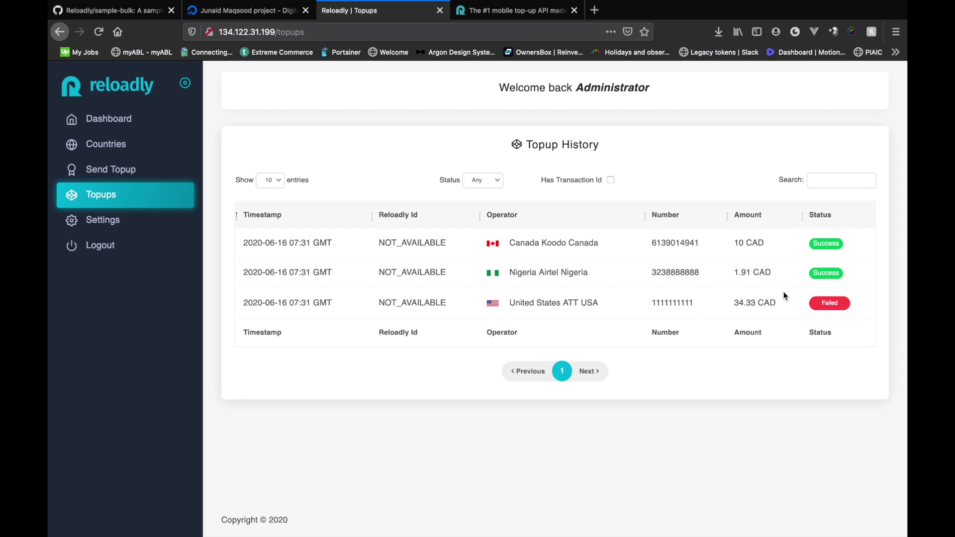
pyautogui.click(830, 304)
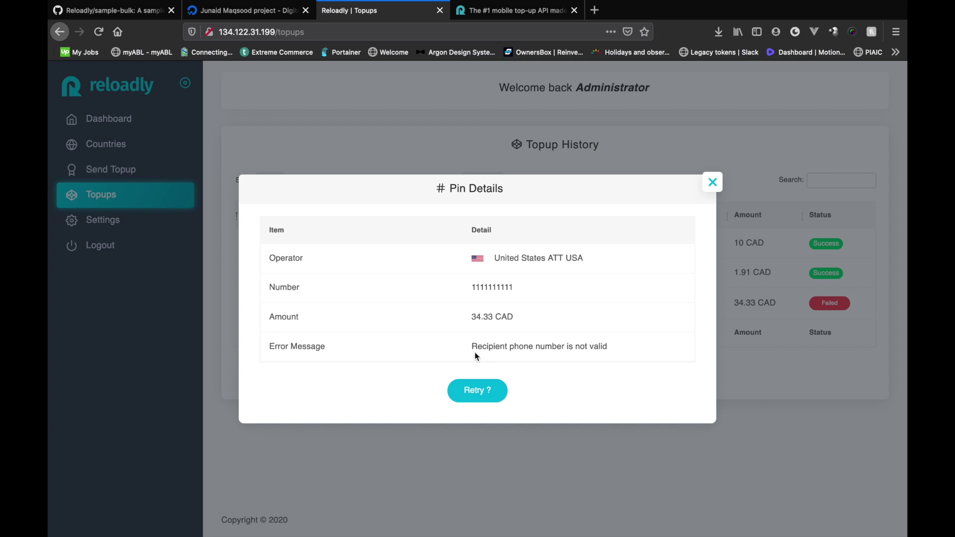
# - Review the error message and recipient number in the failed top-up's Pin Details
pyautogui.moveTo(472, 350); pyautogui.dragTo(630, 356)
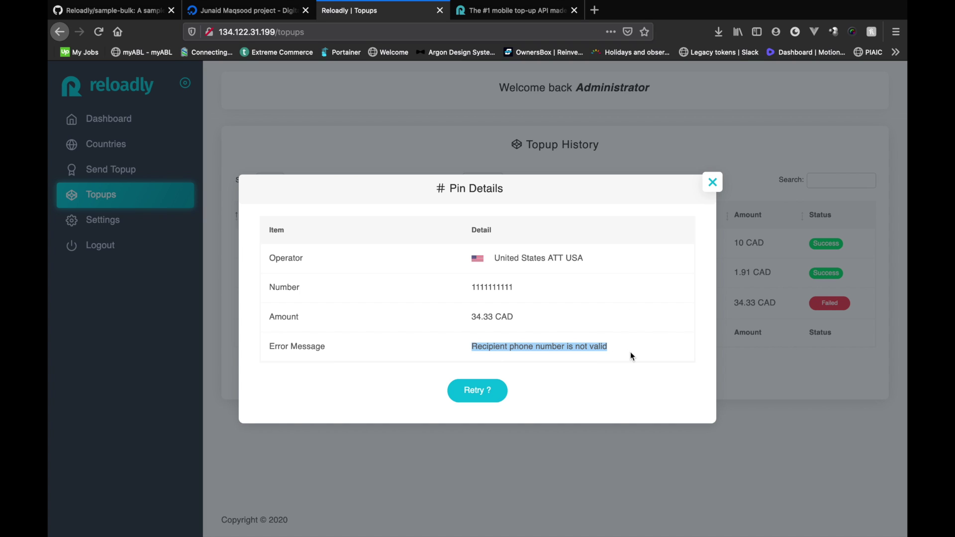
pyautogui.doubleClick(489, 286)
pyautogui.click(474, 285)
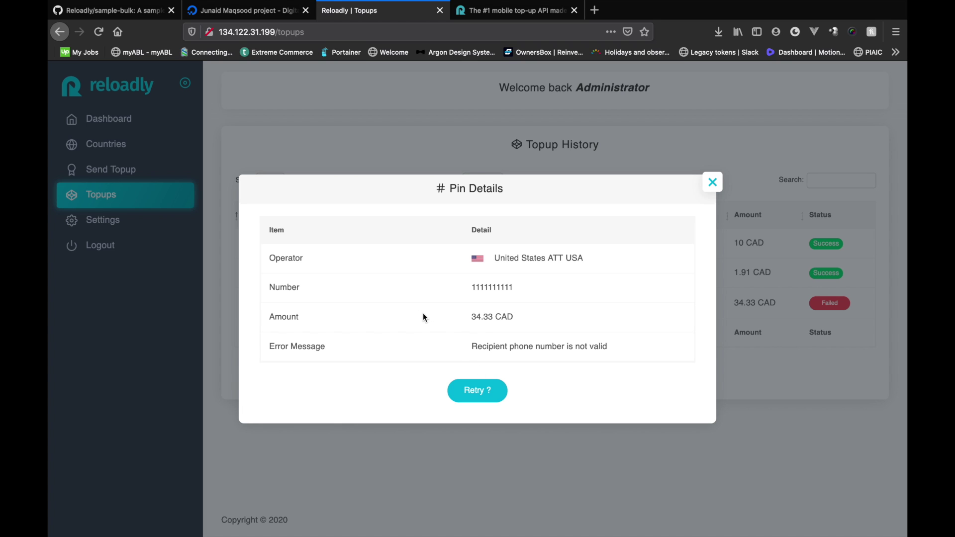
# - Retry the failed ATT USA top-up and confirm, so its status becomes Pending
pyautogui.click(475, 391)
pyautogui.click(506, 360)
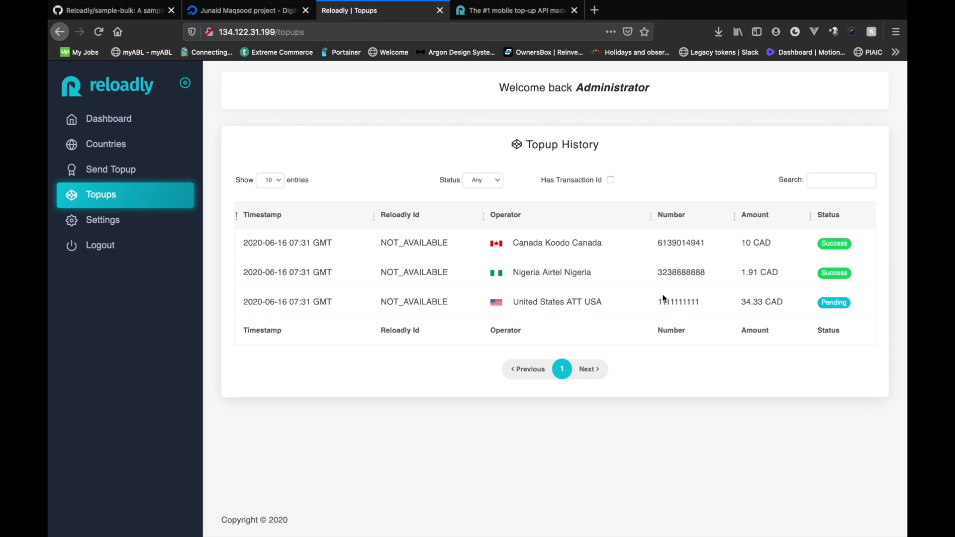
pyautogui.moveTo(659, 300); pyautogui.dragTo(726, 302)
# - Back in the sample-bulk README, review the git clone installation command
pyautogui.click(109, 10)
pyautogui.scroll(-5, 401, 209)
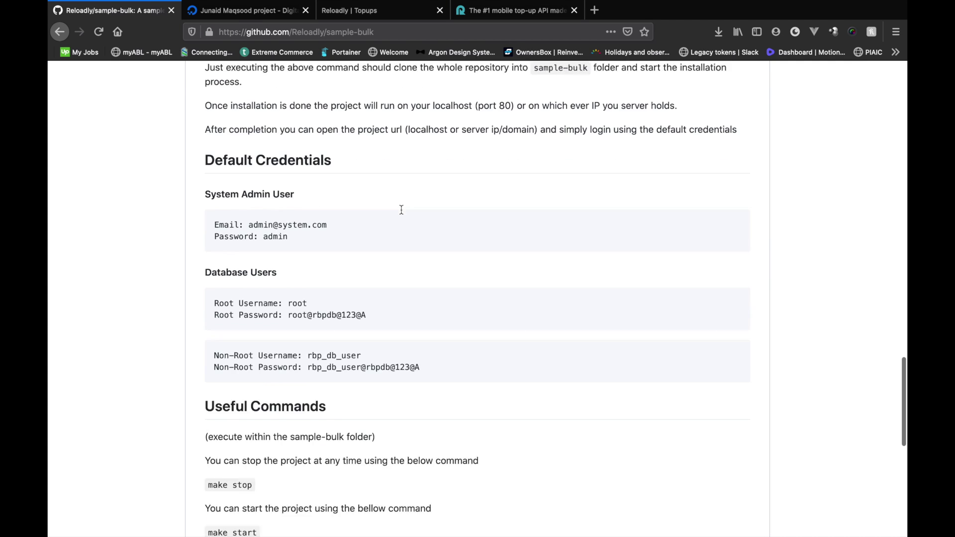
pyautogui.scroll(-1, 401, 209)
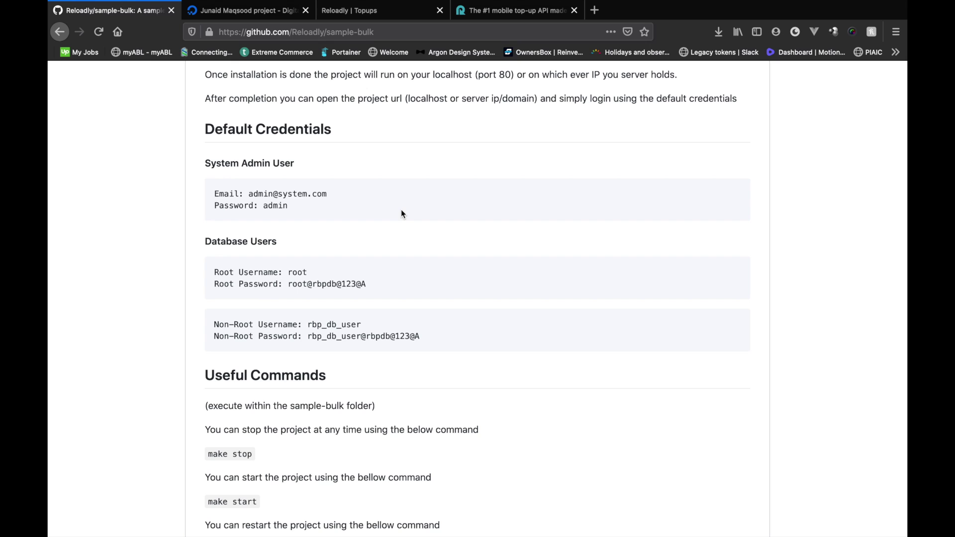
pyautogui.scroll(15, 402, 213)
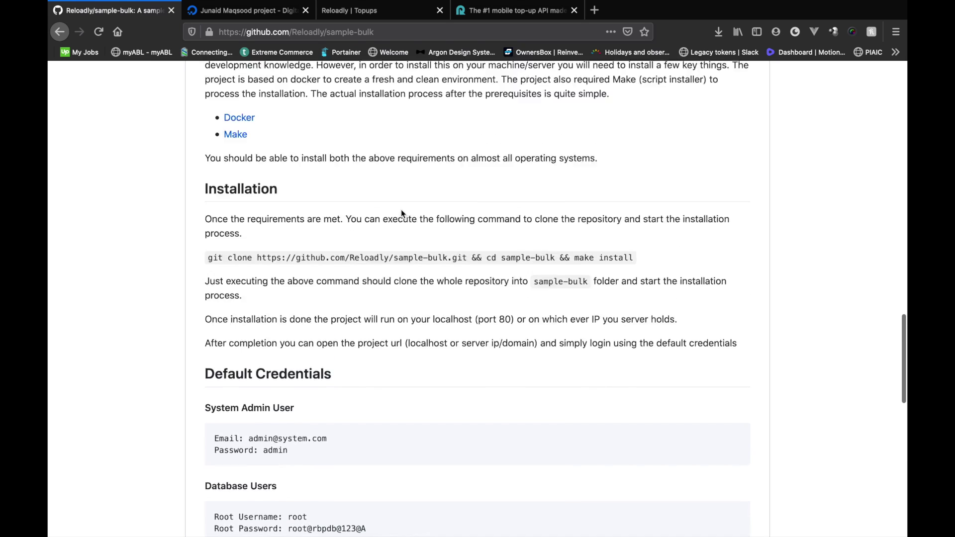
pyautogui.scroll(-12, 402, 213)
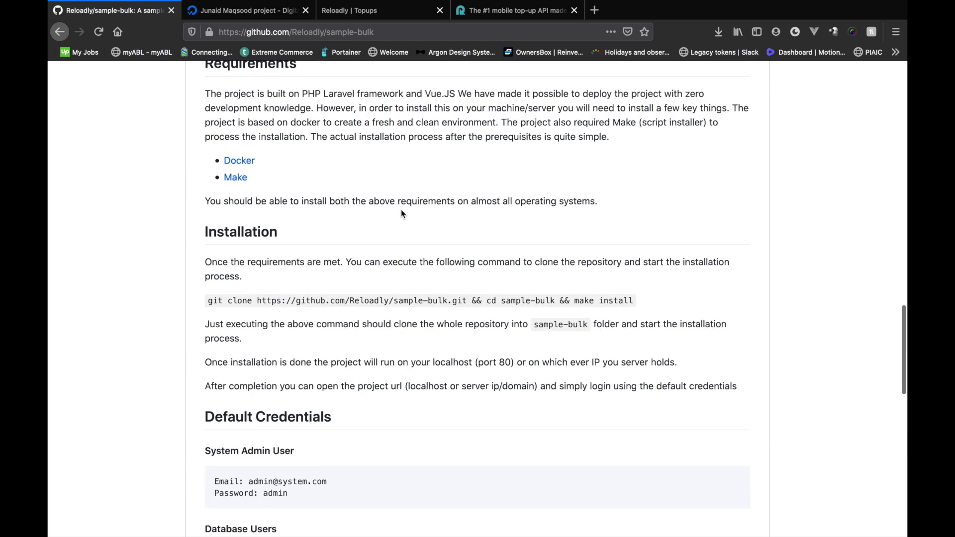
pyautogui.moveTo(206, 170)
pyautogui.mouseDown()
pyautogui.moveTo(757, 163)
pyautogui.moveTo(673, 187)
pyautogui.mouseUp()
pyautogui.click(464, 222)
pyautogui.scroll(4, 464, 222)
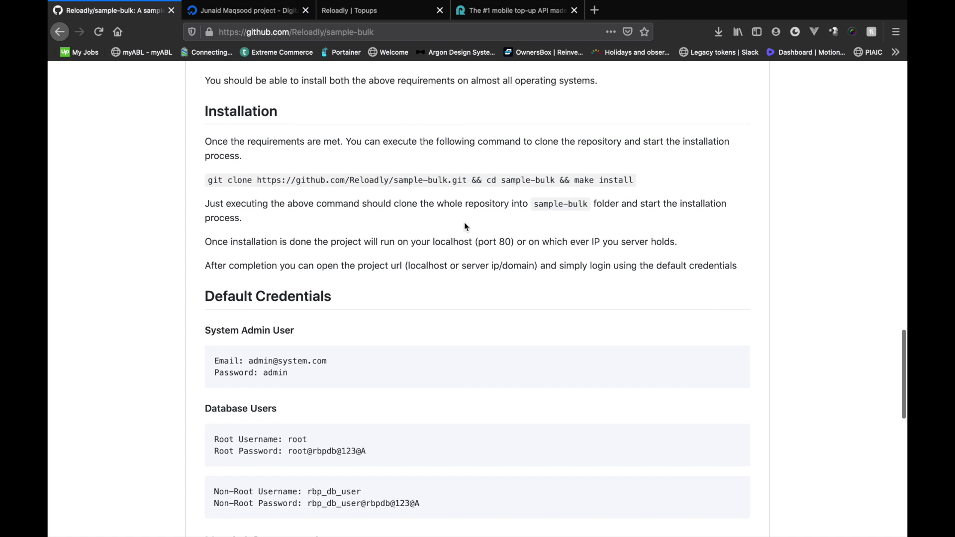
pyautogui.scroll(1, 291, 242)
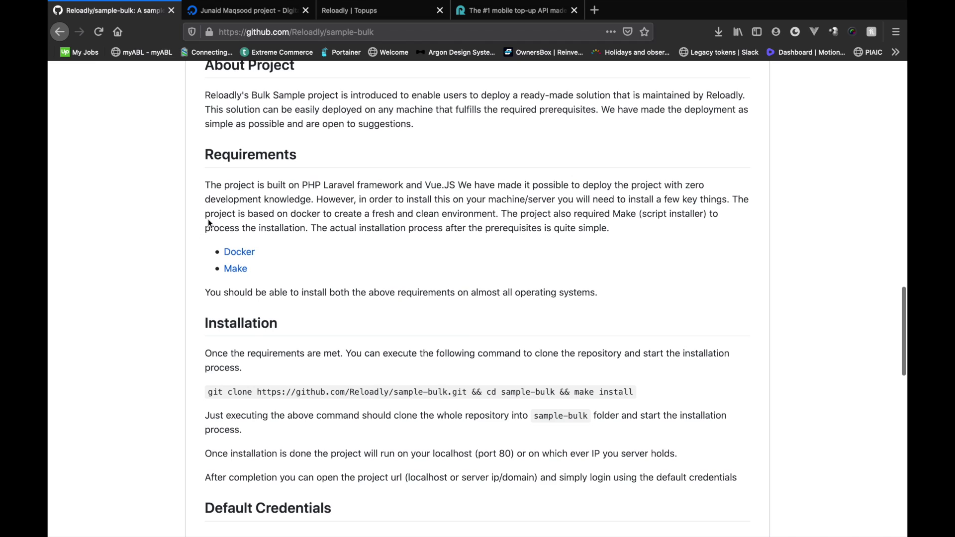
# - Review the Docker and Make requirements and the sentence about installing them
pyautogui.moveTo(208, 256); pyautogui.dragTo(272, 274)
pyautogui.moveTo(546, 292); pyautogui.dragTo(383, 292)
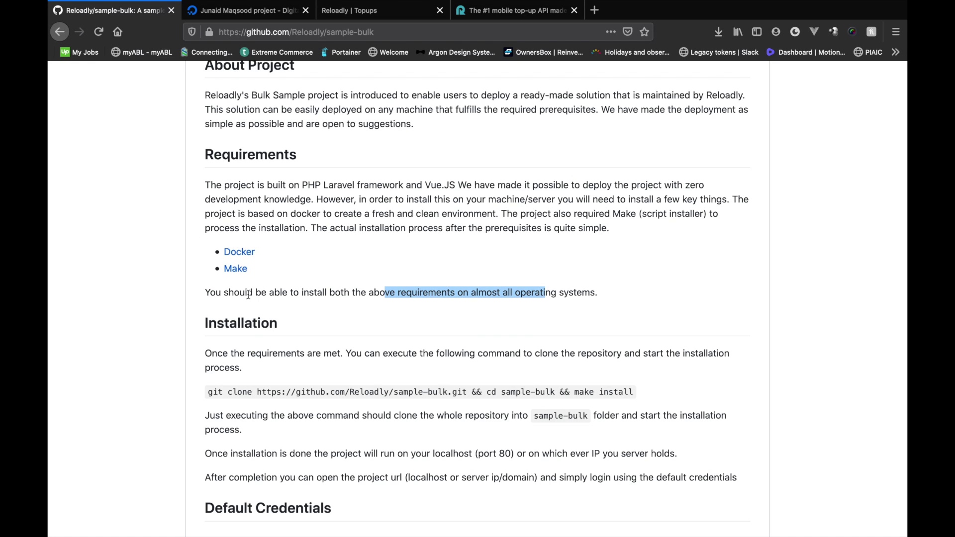
pyautogui.moveTo(208, 294); pyautogui.dragTo(468, 297)
pyautogui.click(599, 295)
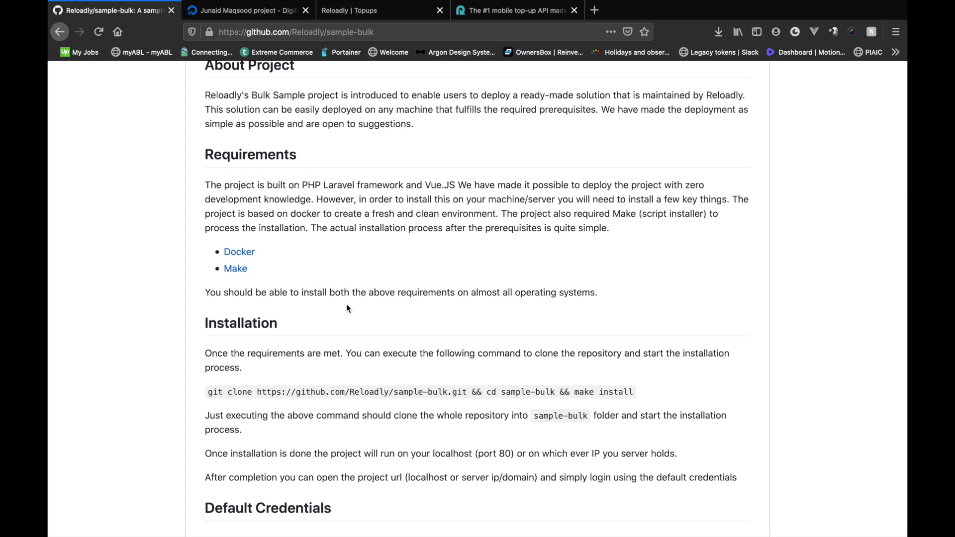
# - Scroll down to review the README's default database credentials
pyautogui.scroll(-2, 346, 308)
pyautogui.scroll(-1, 347, 305)
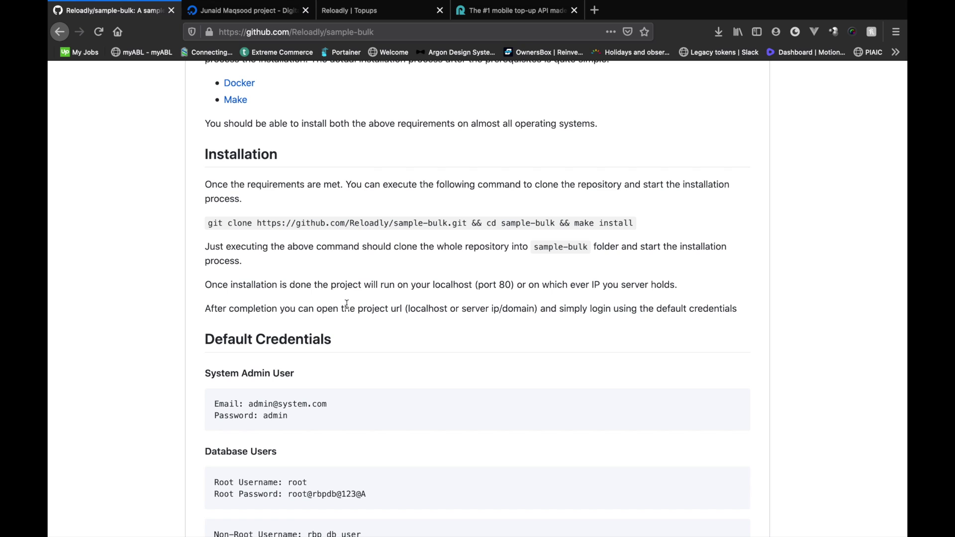
pyautogui.scroll(-3, 346, 304)
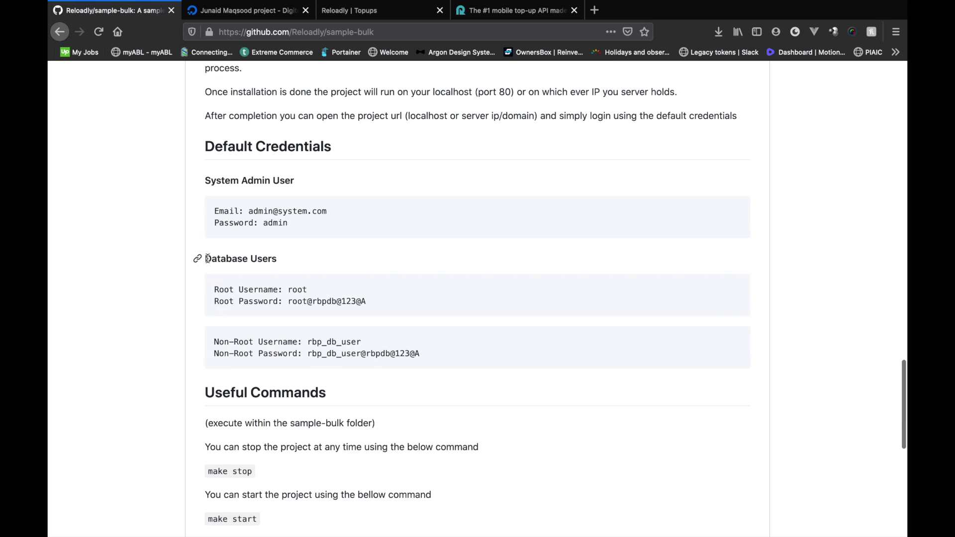
pyautogui.moveTo(202, 259); pyautogui.dragTo(450, 363)
pyautogui.scroll(-1, 210, 209)
pyautogui.click(210, 209)
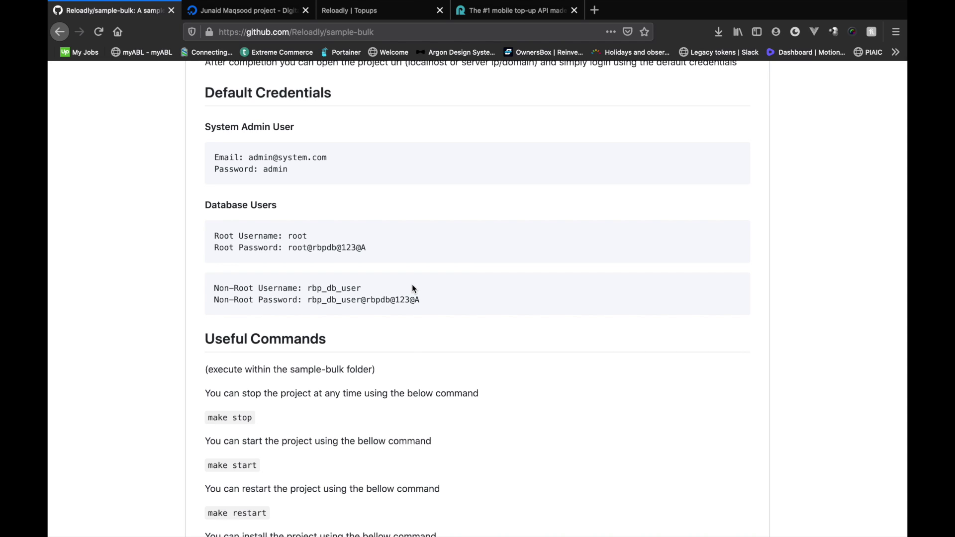
# - Copy the make stop command from the Useful Commands section
pyautogui.scroll(-1, 412, 288)
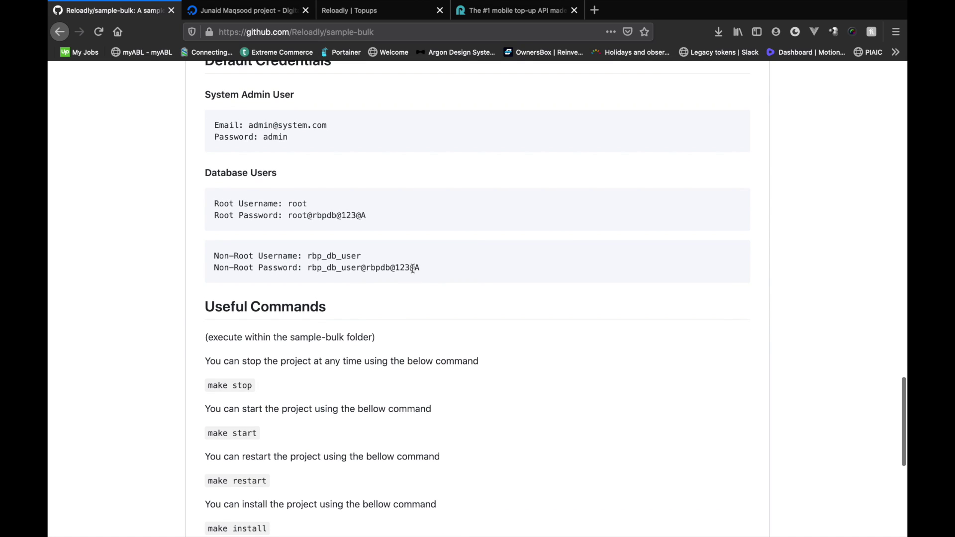
pyautogui.scroll(-3, 413, 269)
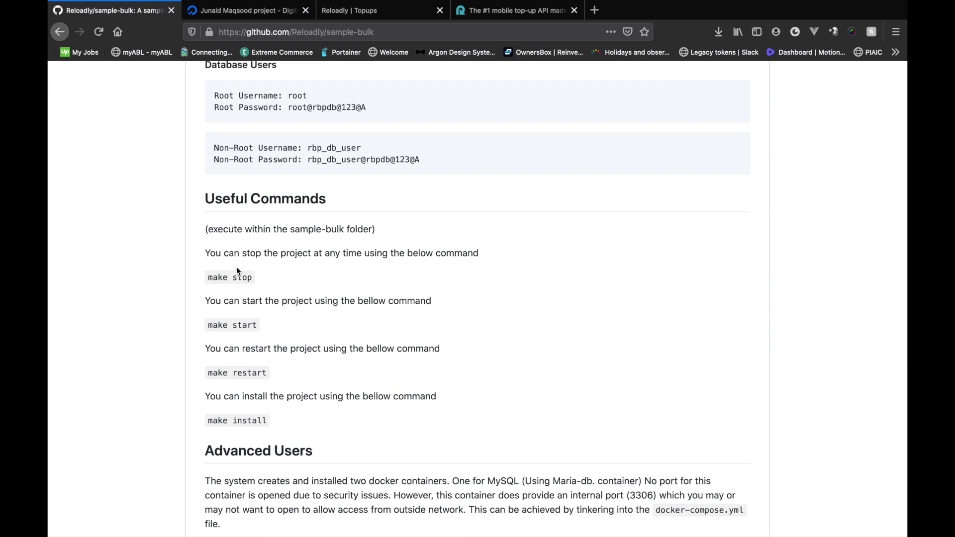
pyautogui.scroll(-1, 237, 267)
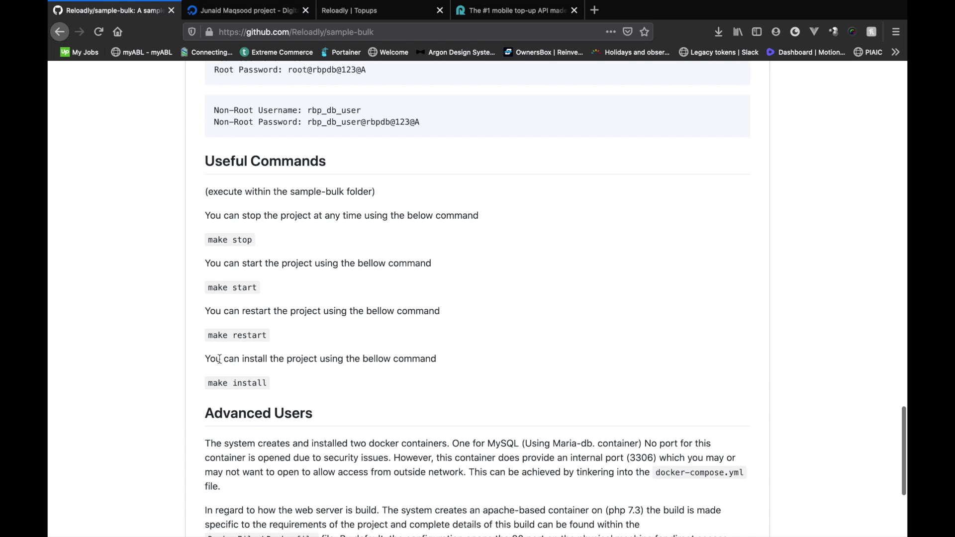
pyautogui.moveTo(208, 239); pyautogui.dragTo(264, 240)
pyautogui.press('super+c')
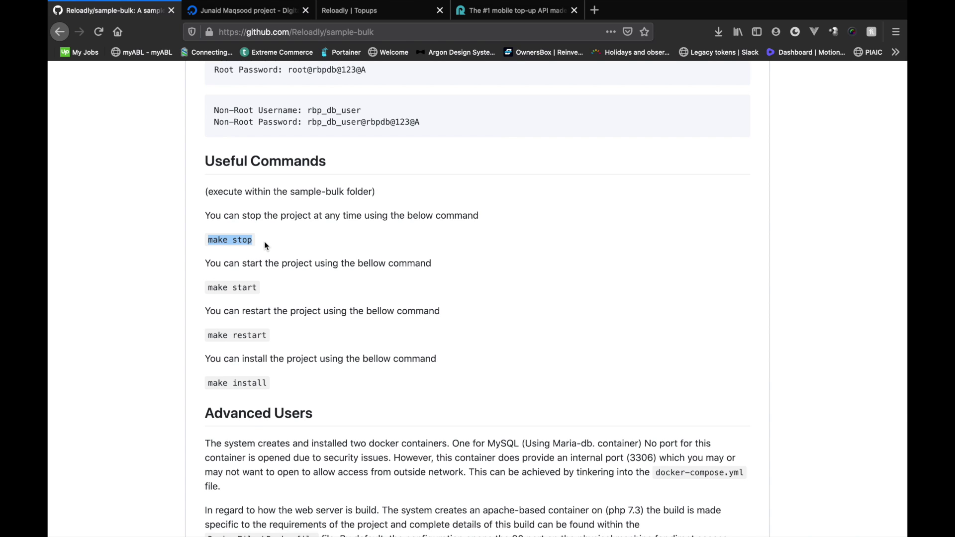
pyautogui.press('super+Tab')
# - Run make stop on the server, then reload the Topup History page in the browser
pyautogui.press('super+v')
pyautogui.press('Return')
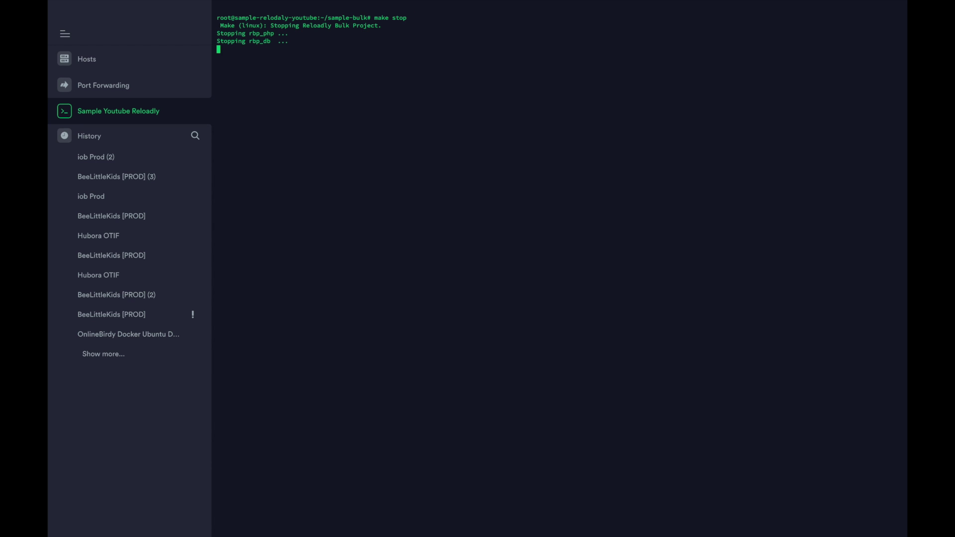
pyautogui.press('super+Tab')
pyautogui.click(353, 10)
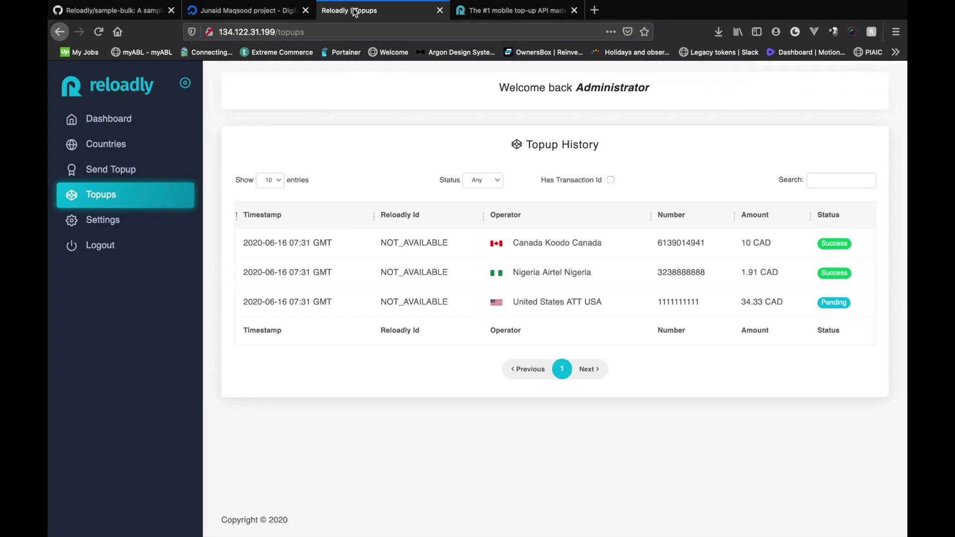
pyautogui.click(302, 30)
pyautogui.press('Return')
# - Copy make start from the README and run it in Termius to recreate the rbp_php and rbp_db containers
pyautogui.click(135, 12)
pyautogui.moveTo(208, 288); pyautogui.dragTo(257, 289)
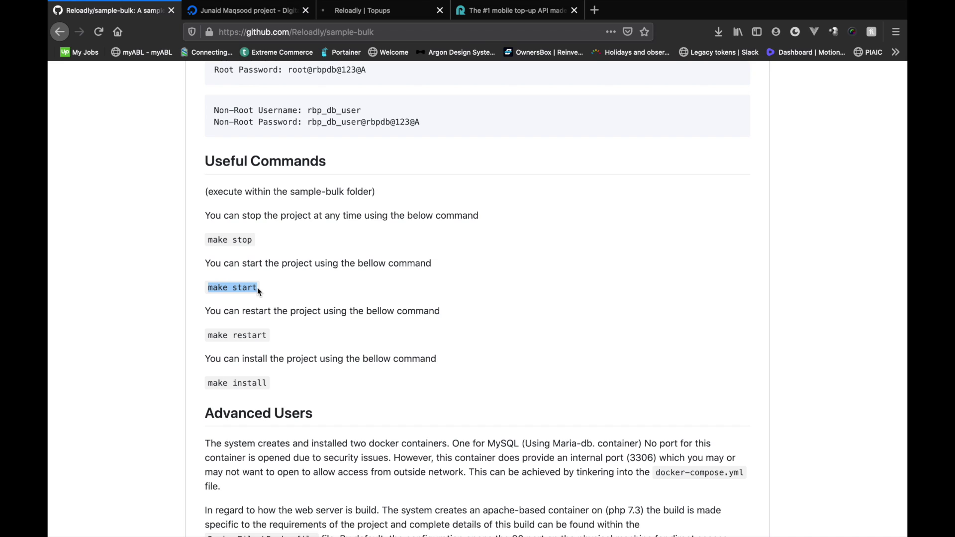
pyautogui.press('super+c')
pyautogui.press('super+Tab')
pyautogui.press('super+v')
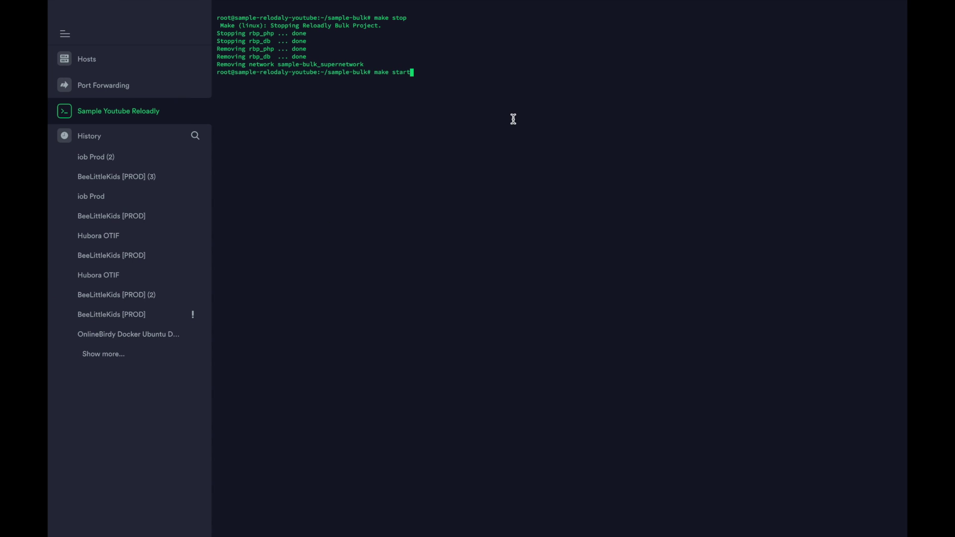
pyautogui.press('Return')
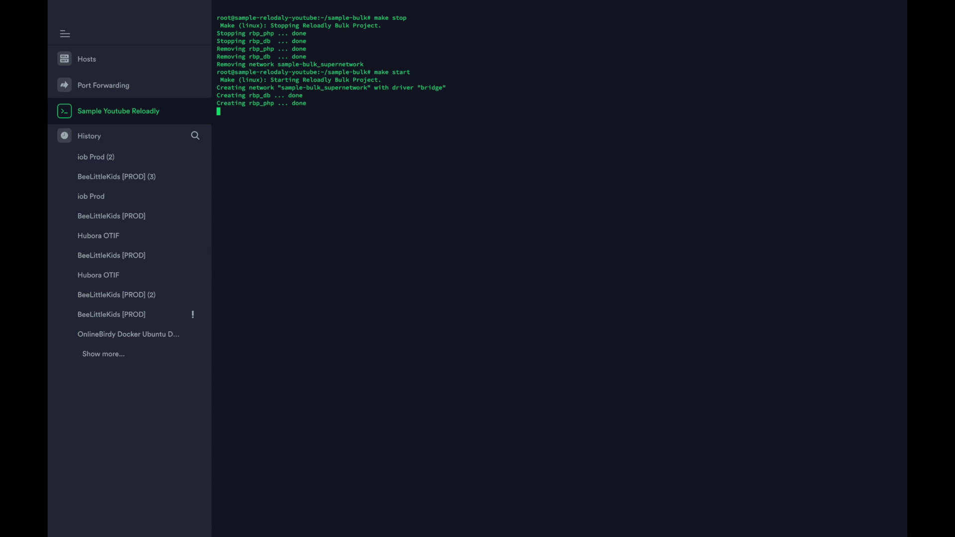
pyautogui.press('super+Tab')
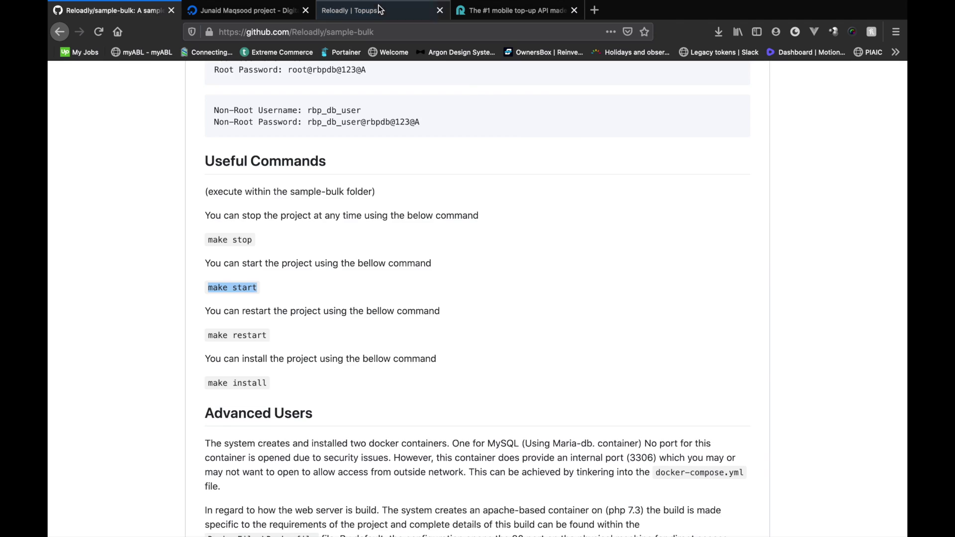
pyautogui.click(350, 10)
# - Reload the Topup History page, then return to the README and select 'install' in make install
pyautogui.click(324, 31)
pyautogui.press('Return')
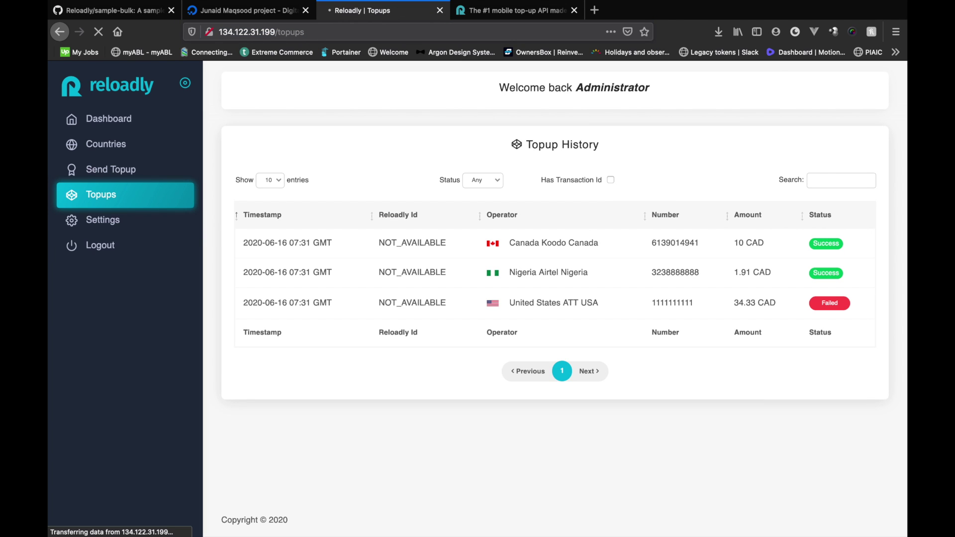
pyautogui.click(124, 11)
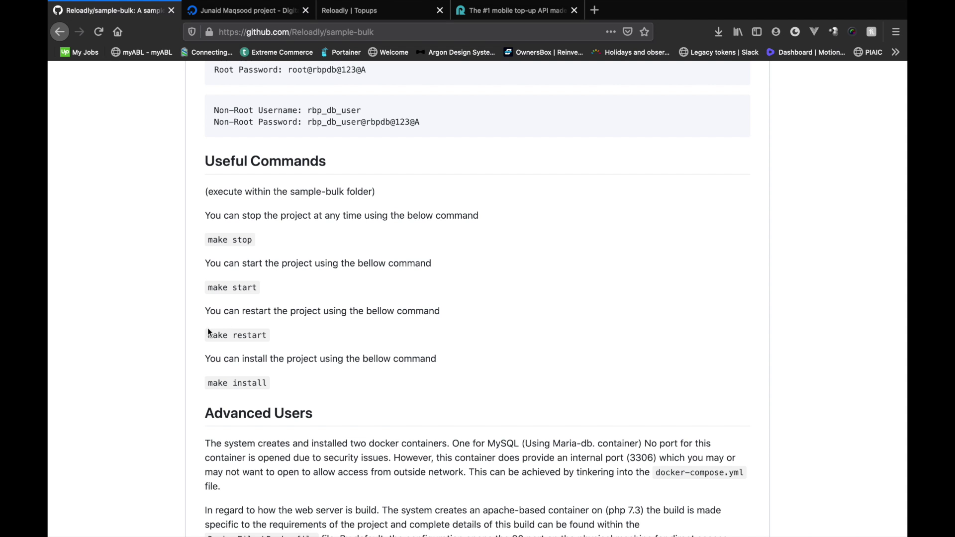
pyautogui.scroll(-2, 275, 332)
pyautogui.doubleClick(243, 305)
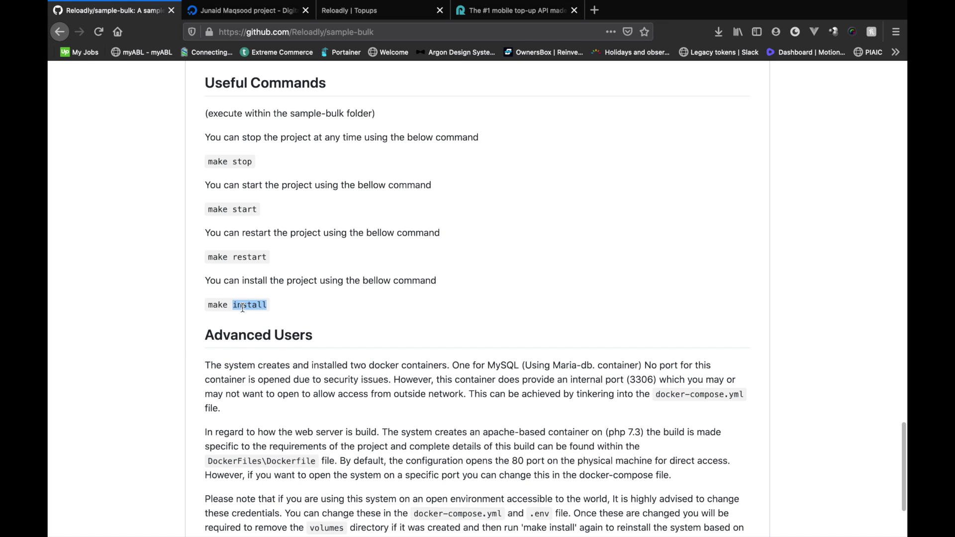